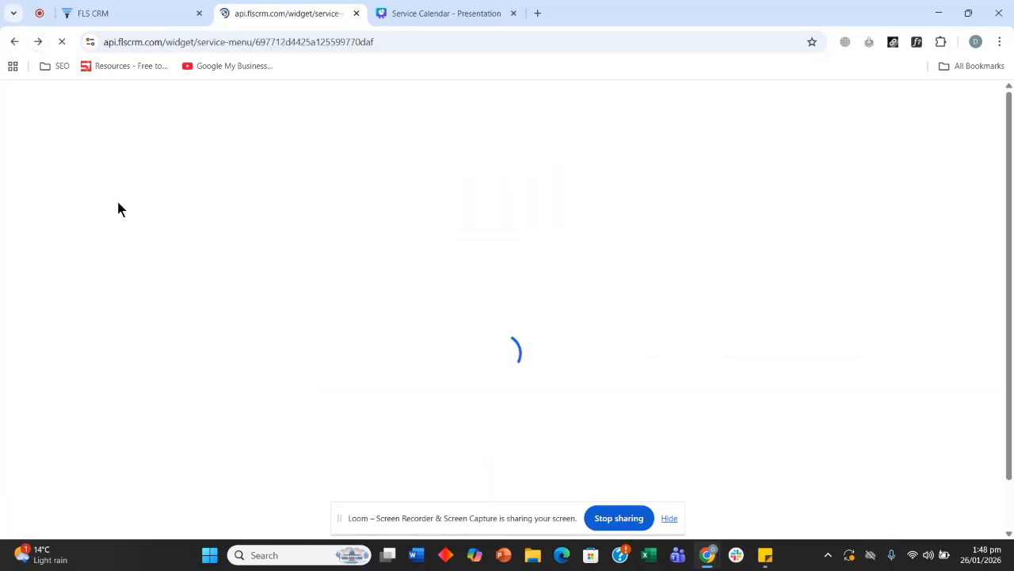
# - Review the XYZ Wellness Care booking page, examining its service categories and the services and durations offered in each
pyautogui.scroll(-1, 49, 153)
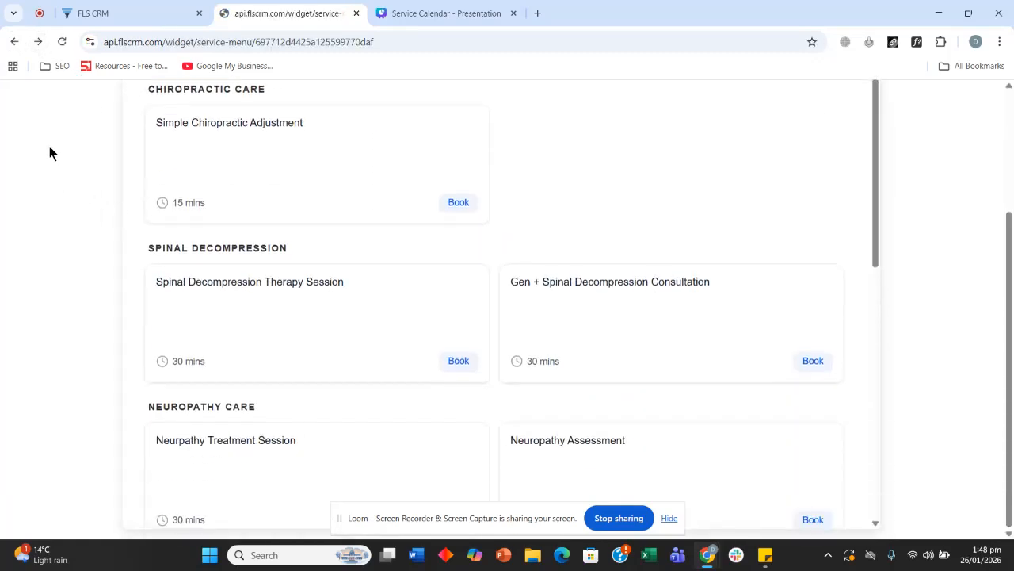
pyautogui.scroll(2, 49, 146)
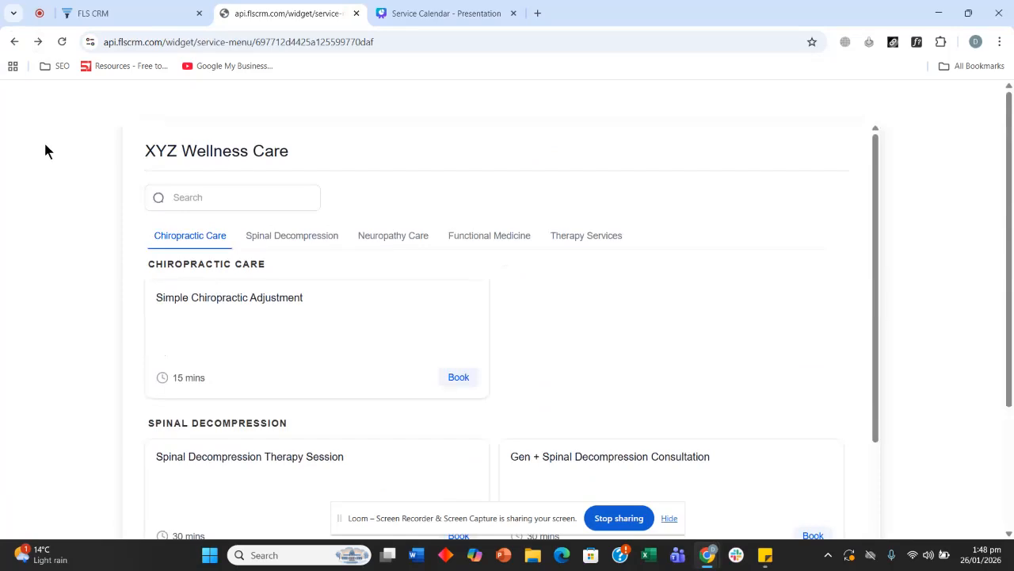
pyautogui.scroll(-2, 43, 147)
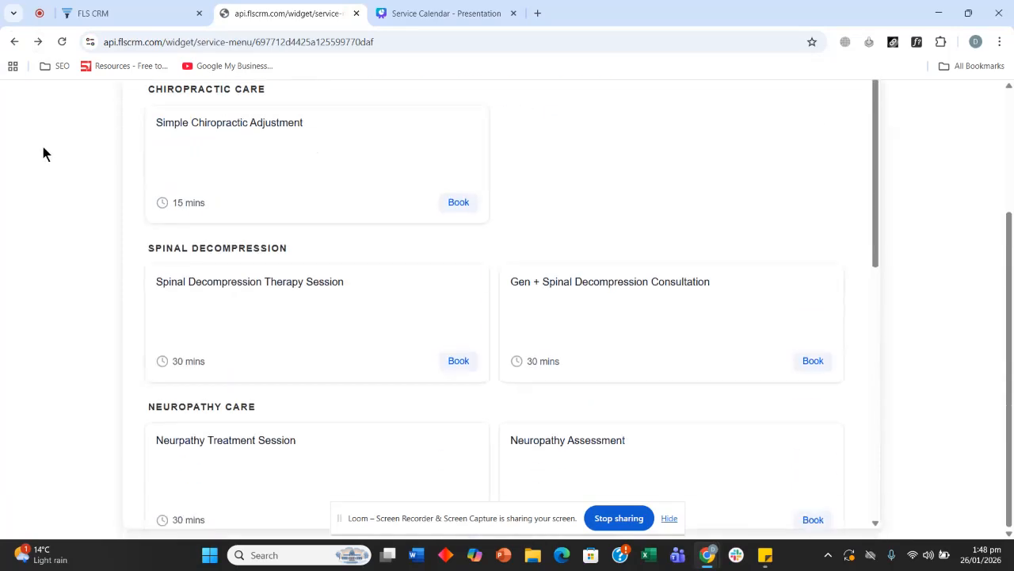
pyautogui.scroll(-4, 212, 276)
pyautogui.scroll(5, 204, 277)
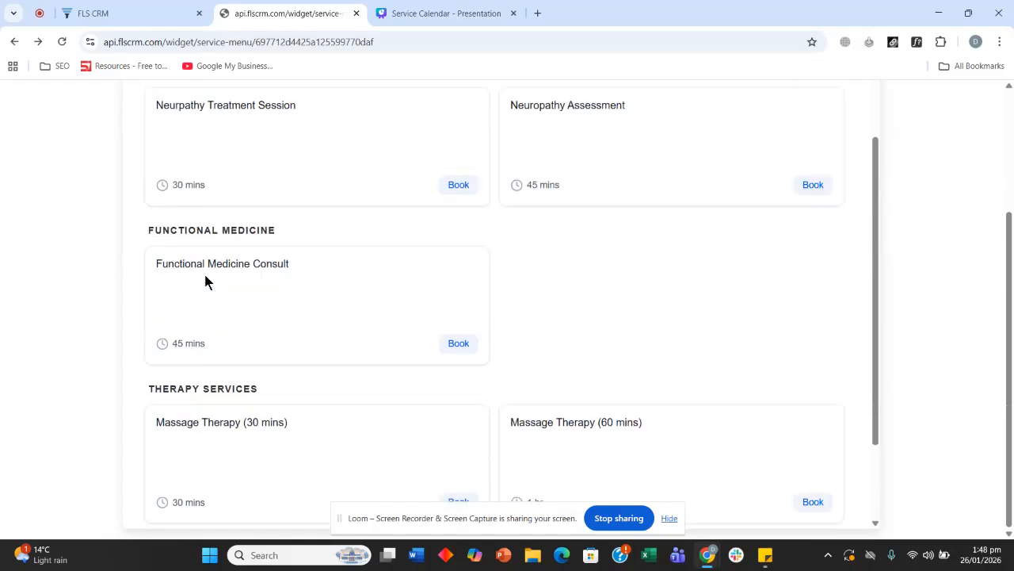
pyautogui.scroll(2, 238, 234)
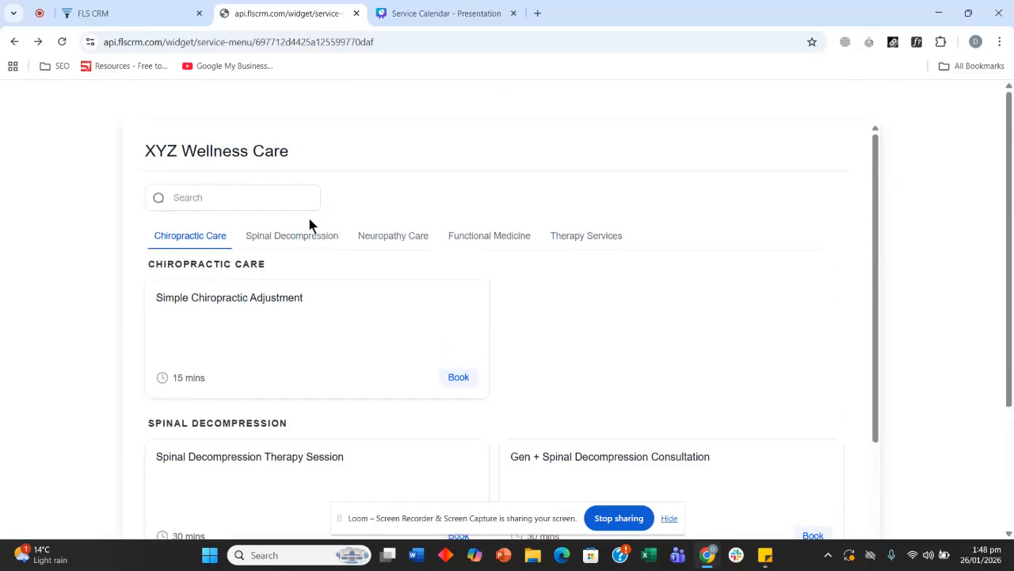
pyautogui.scroll(-2, 135, 166)
pyautogui.scroll(2, 150, 230)
pyautogui.scroll(-2, 438, 359)
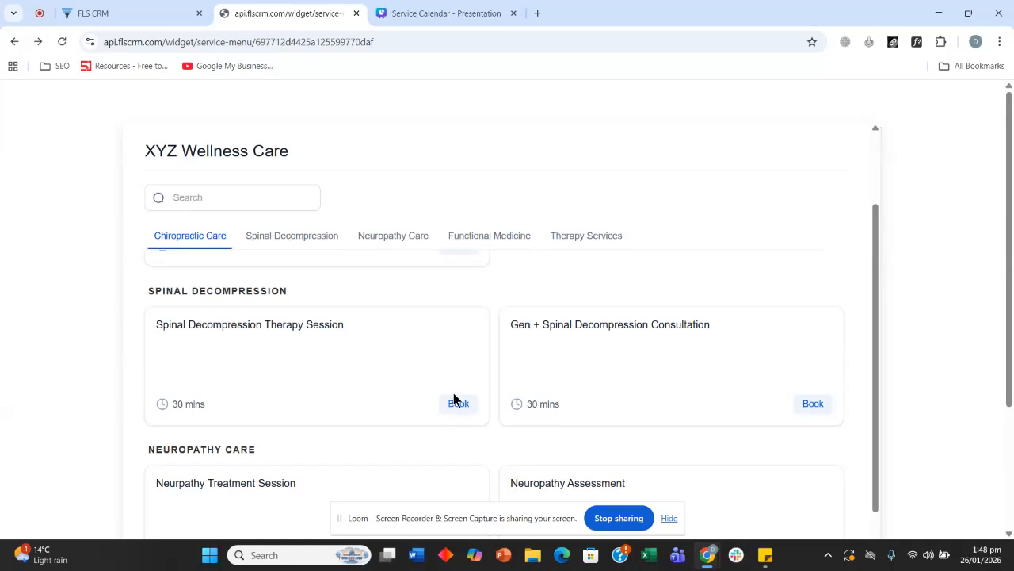
pyautogui.scroll(-2, 348, 349)
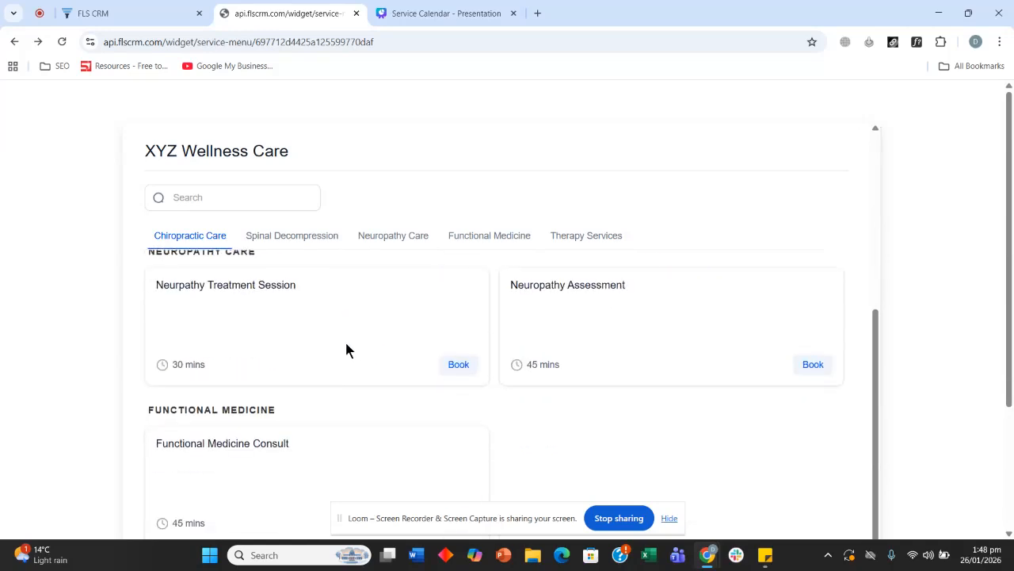
pyautogui.scroll(1, 342, 346)
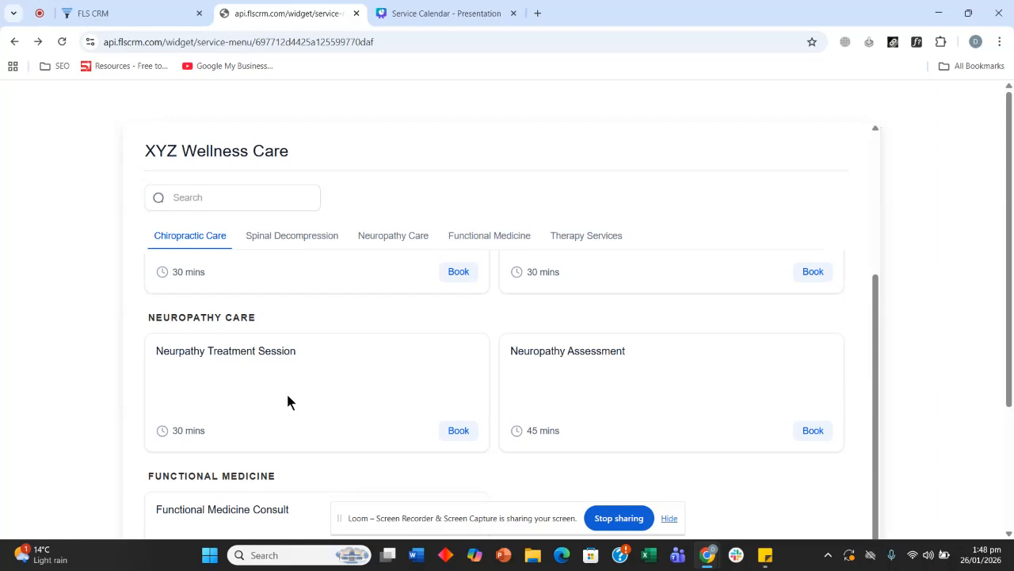
pyautogui.scroll(-2, 294, 377)
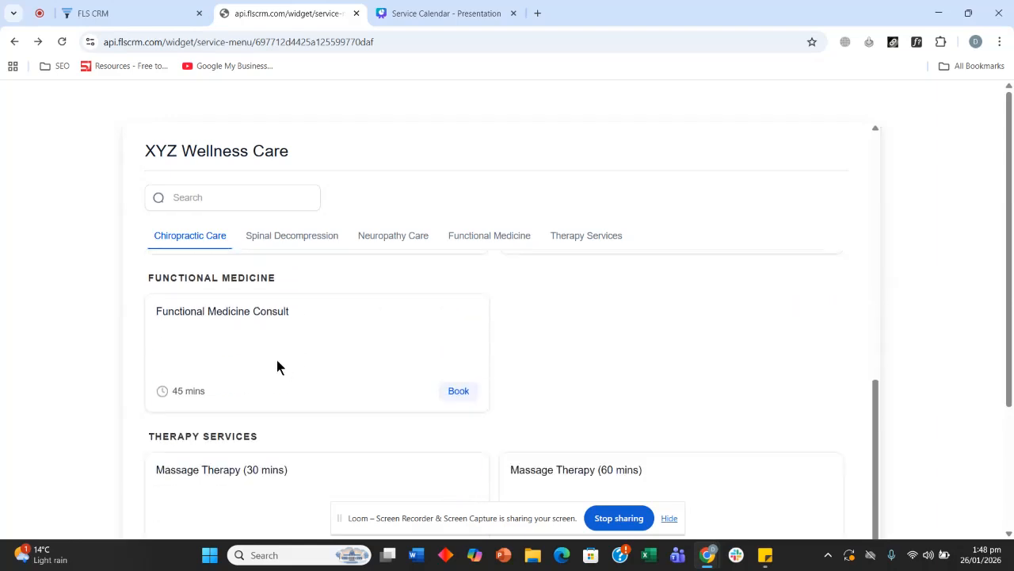
pyautogui.scroll(-1, 239, 344)
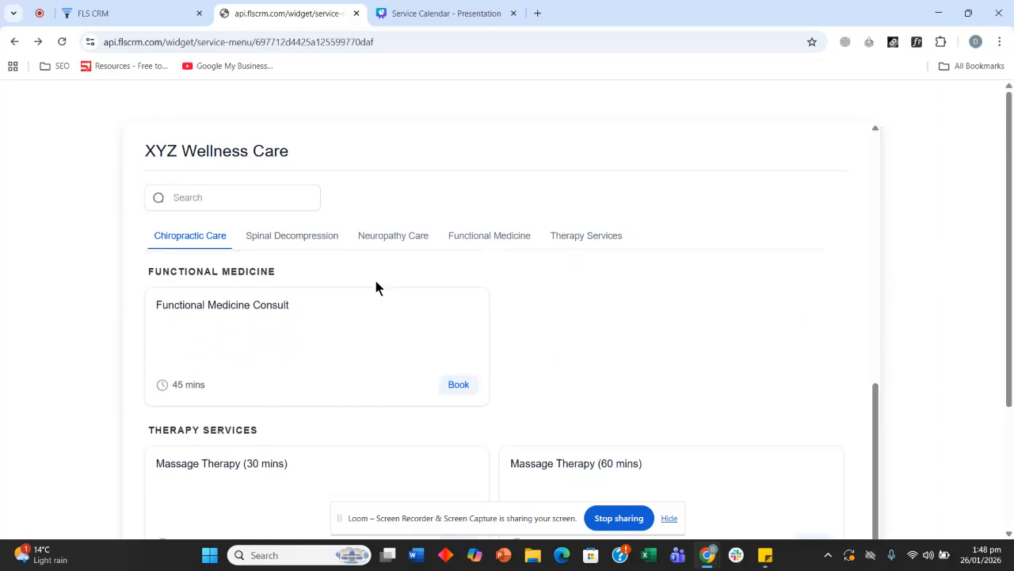
pyautogui.scroll(-1, 301, 321)
pyautogui.scroll(-2, 408, 287)
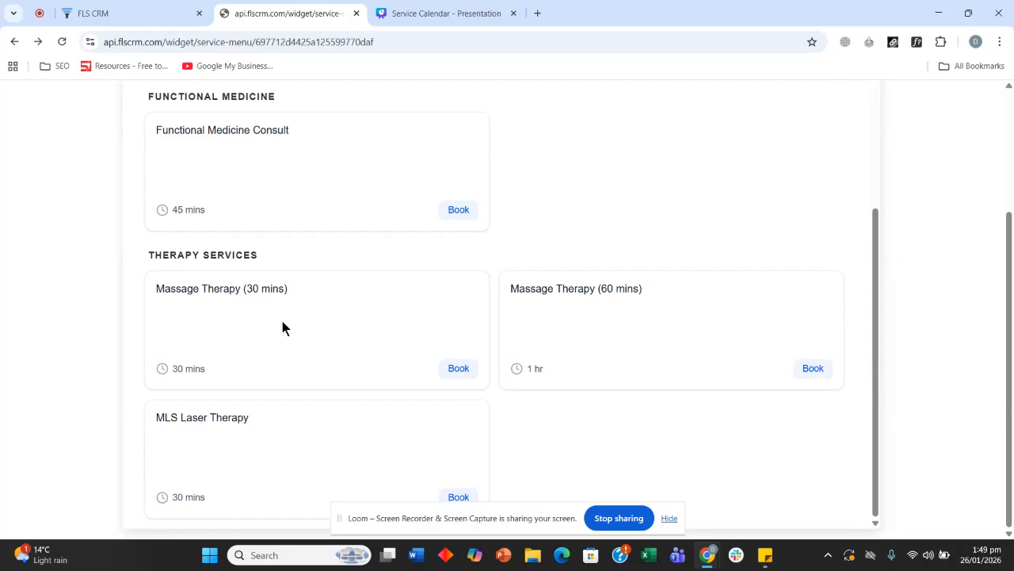
pyautogui.scroll(5, 215, 458)
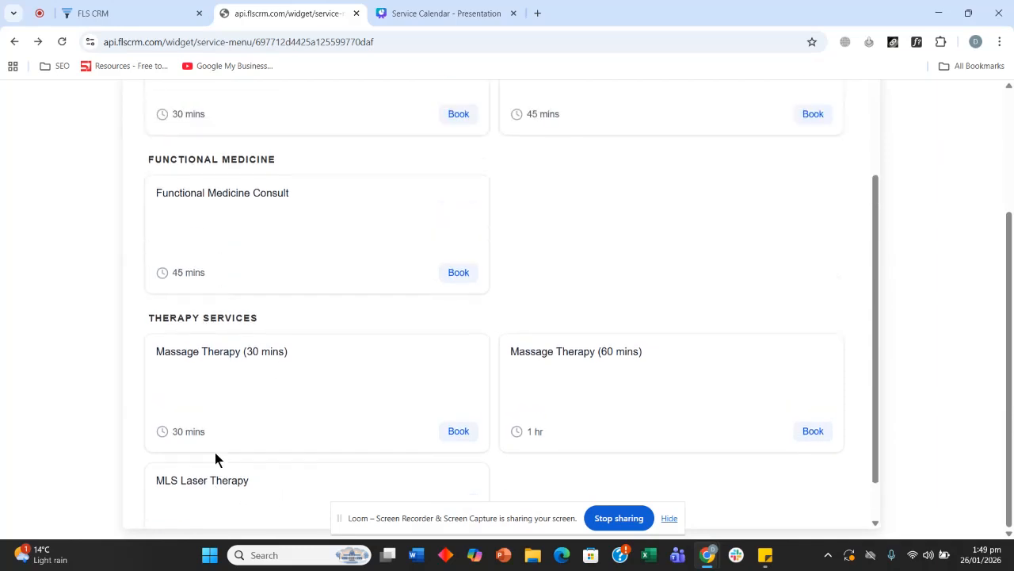
pyautogui.scroll(-2, 203, 355)
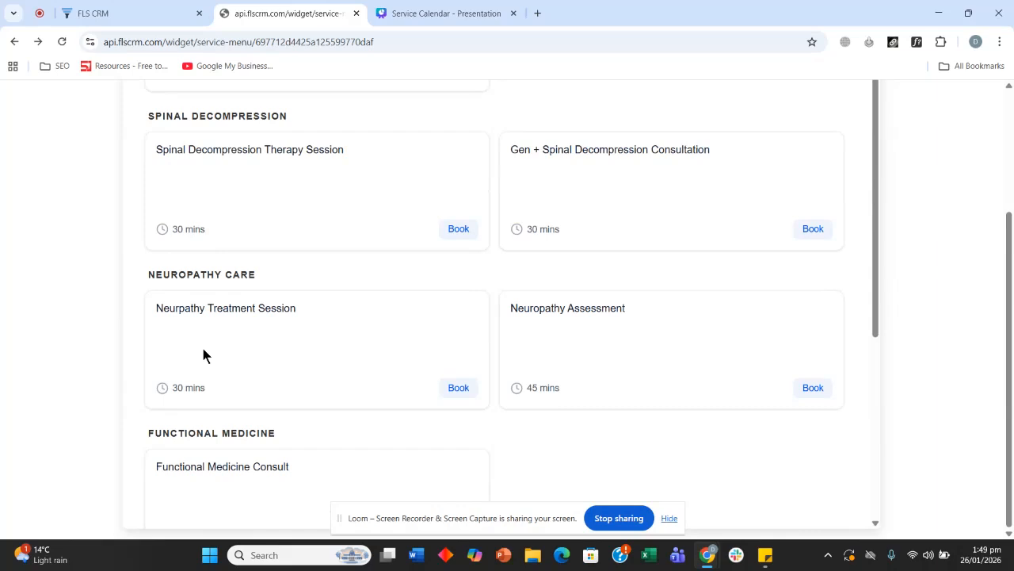
pyautogui.scroll(3, 112, 218)
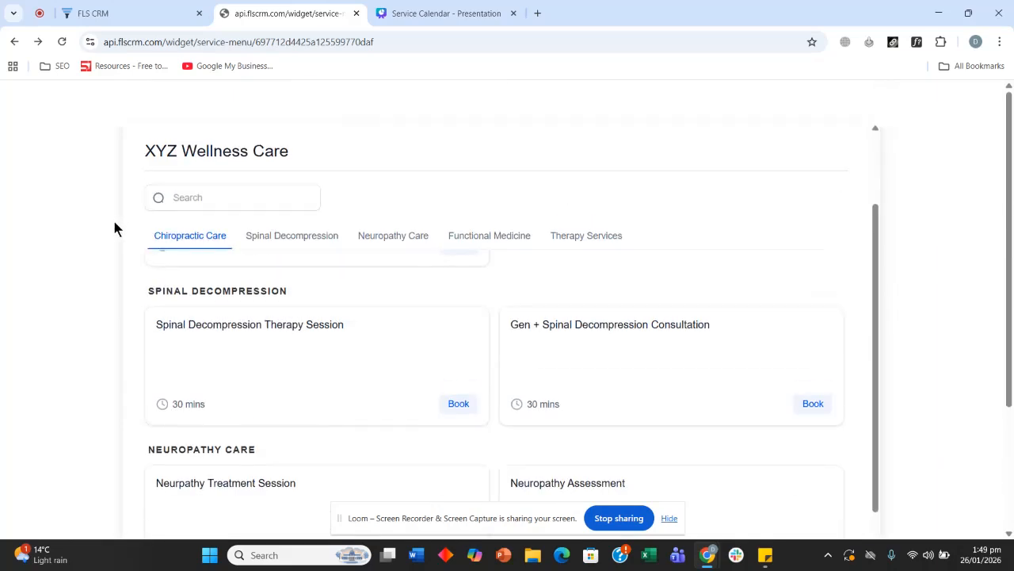
pyautogui.scroll(2, 91, 224)
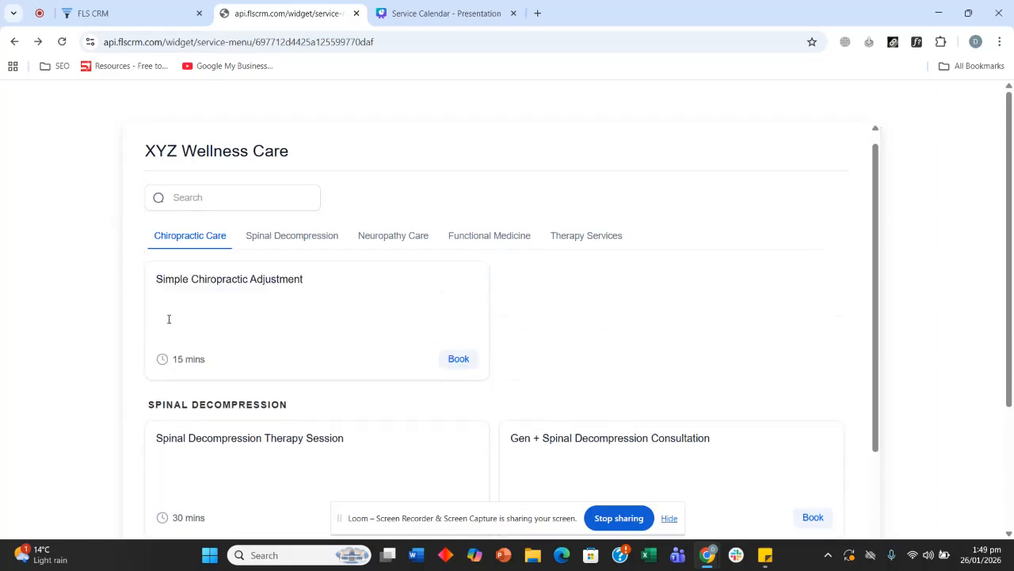
# - Switch to FLS CRM and review the rooms, calendars and service menus in the calendar preferences
pyautogui.click(96, 9)
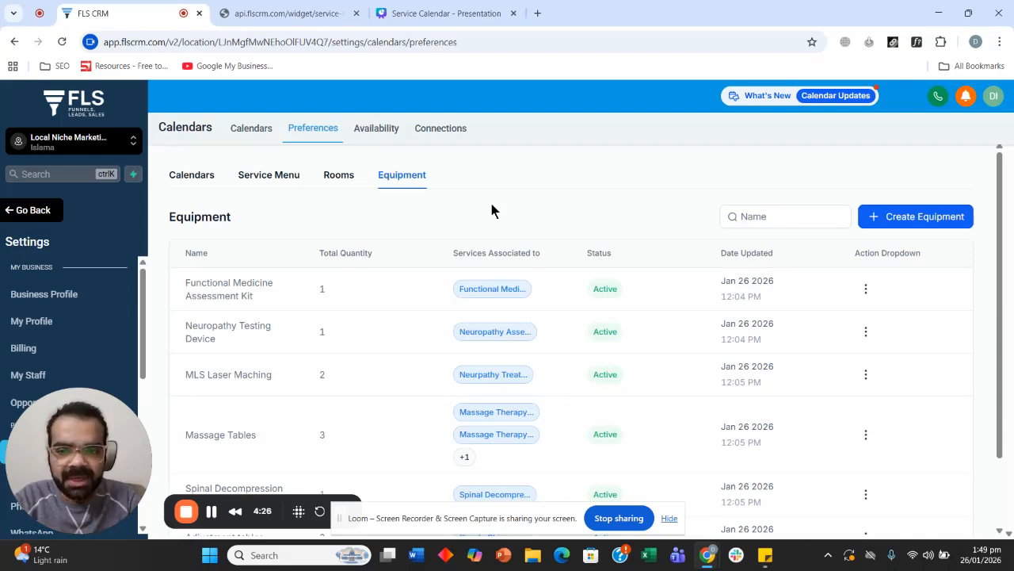
pyautogui.doubleClick(335, 175)
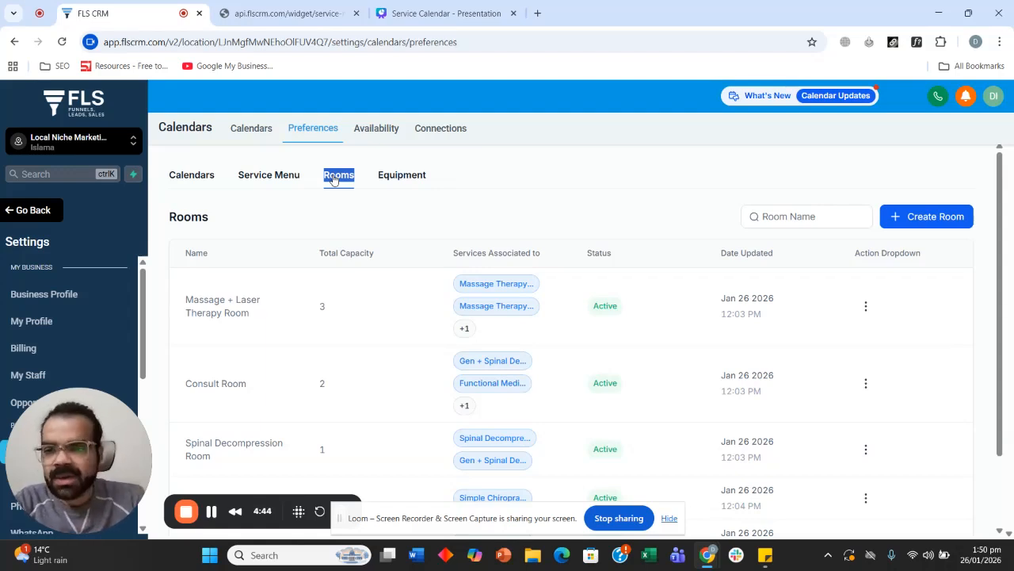
pyautogui.click(209, 177)
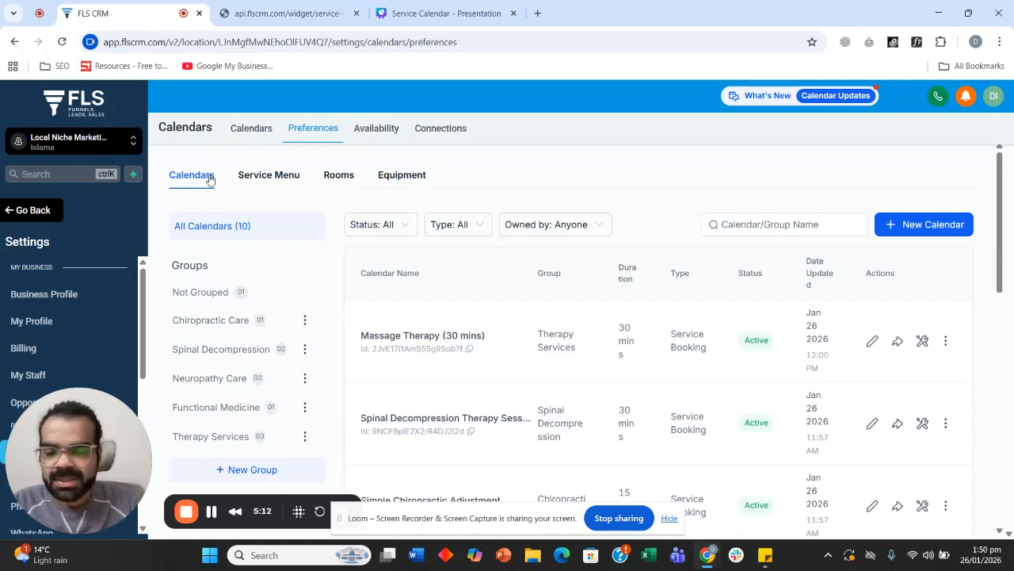
pyautogui.click(270, 176)
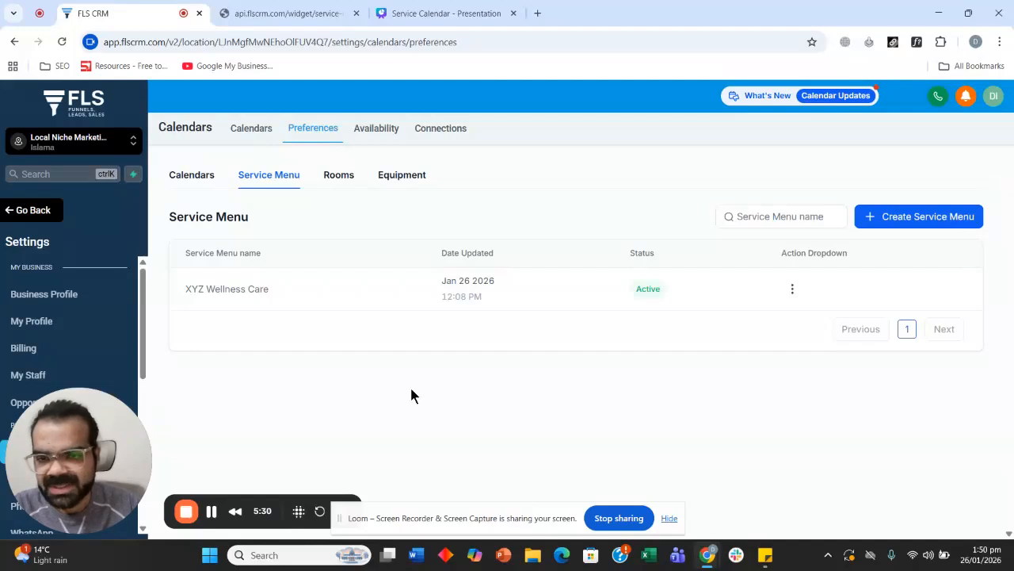
# - Start a new equipment entry in the calendar preferences and name it X Ray Machine
pyautogui.click(413, 182)
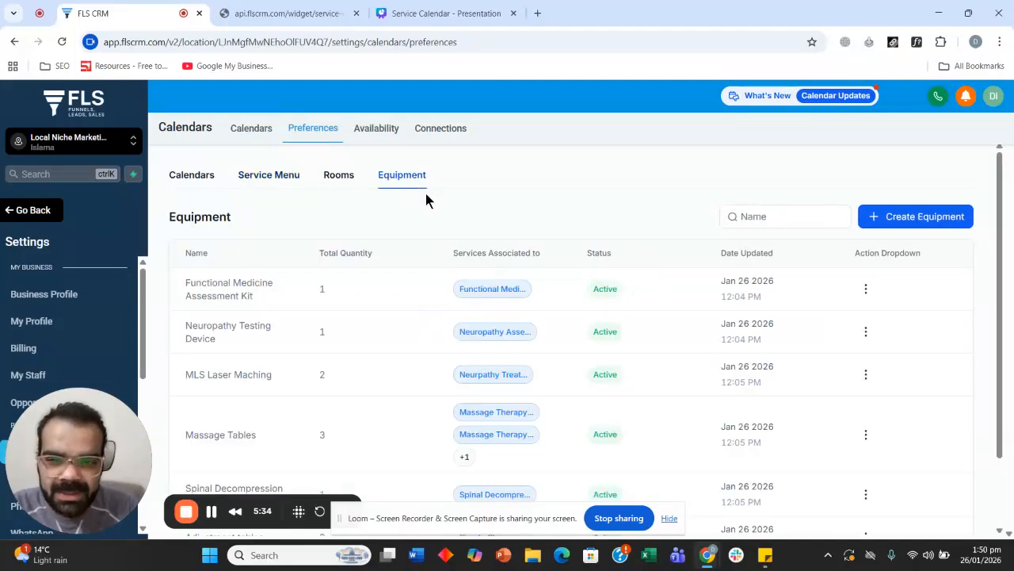
pyautogui.click(915, 217)
pyautogui.click(432, 260)
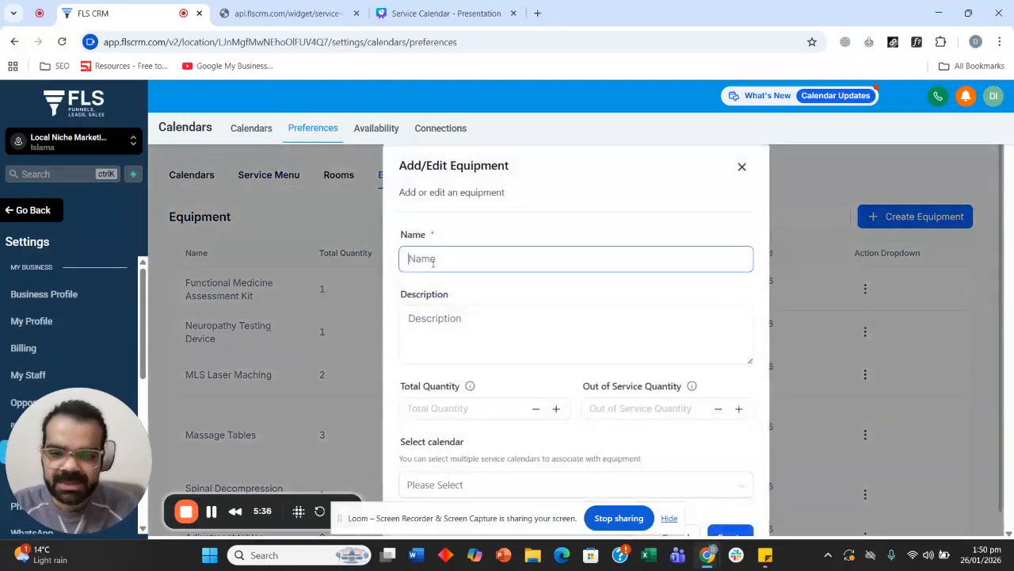
pyautogui.write('X Ray')
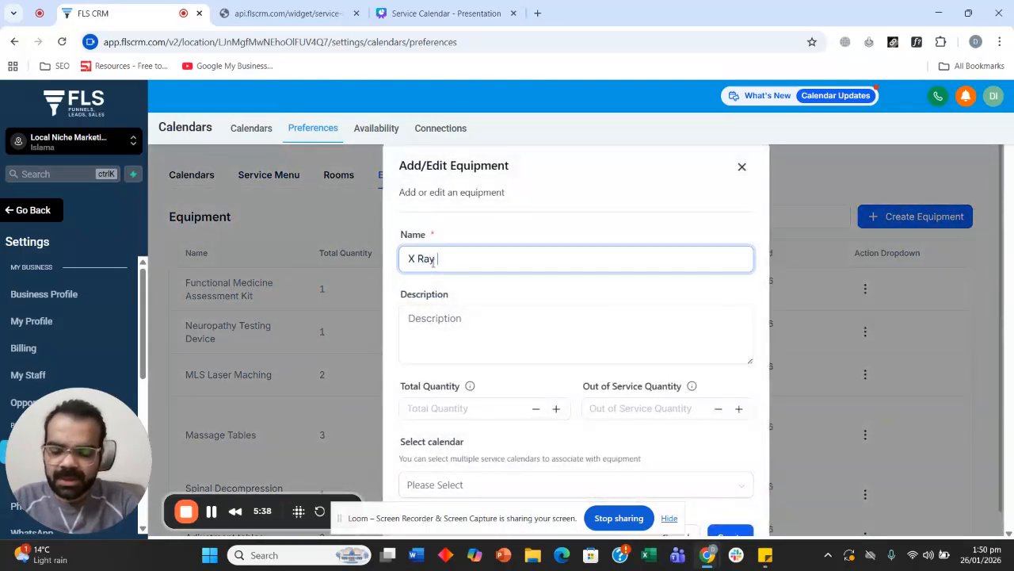
pyautogui.write(' MACHIN')
pyautogui.press('BackSpace')
pyautogui.press('BackSpace')
pyautogui.press('BackSpace')
pyautogui.press('BackSpace')
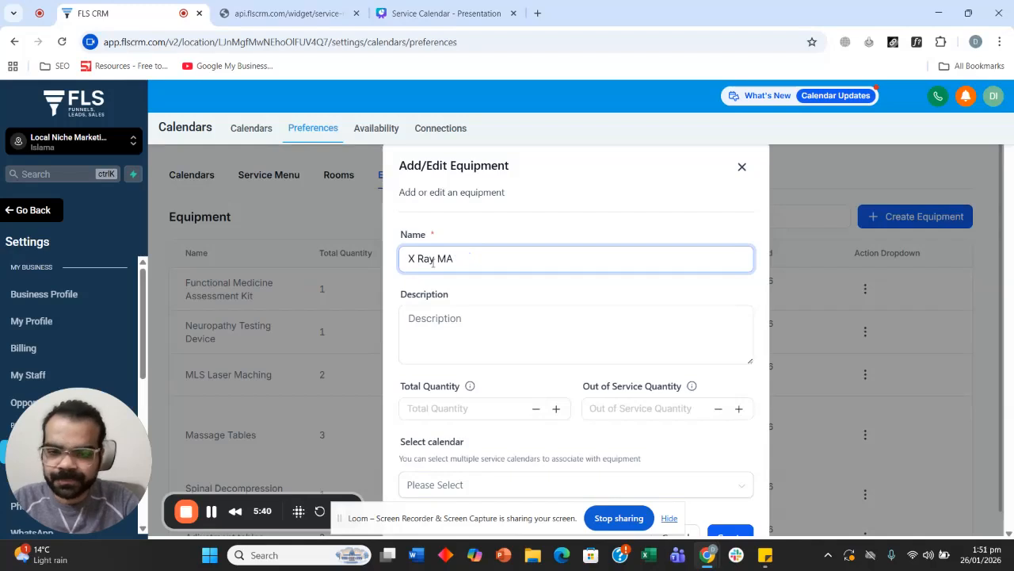
pyautogui.press('BackSpace')
pyautogui.write('achine')
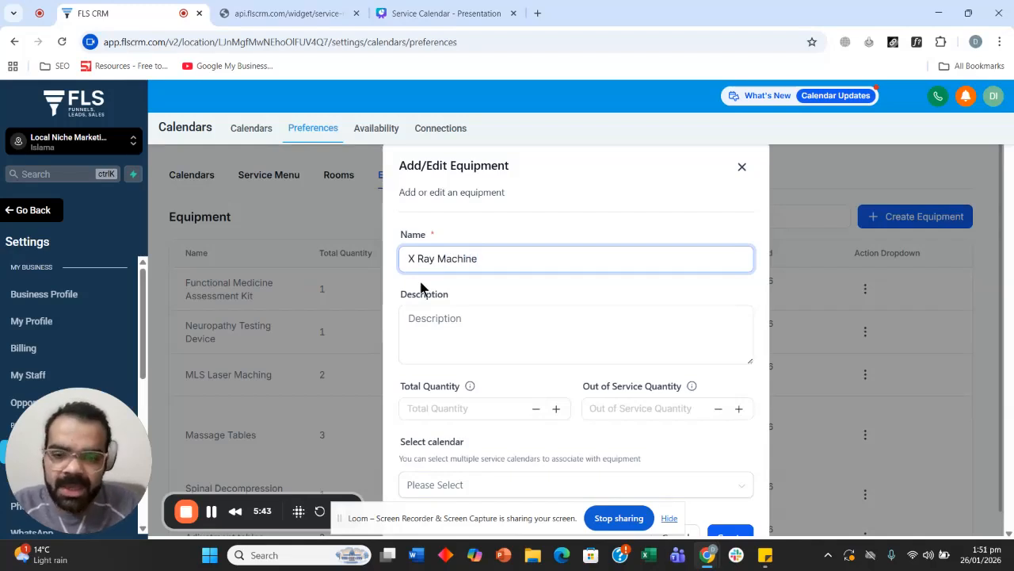
# - Set the X Ray Machine's total quantity to 1 and out of service quantity to 0, and create the equipment
pyautogui.scroll(-1, 425, 290)
pyautogui.click(440, 377)
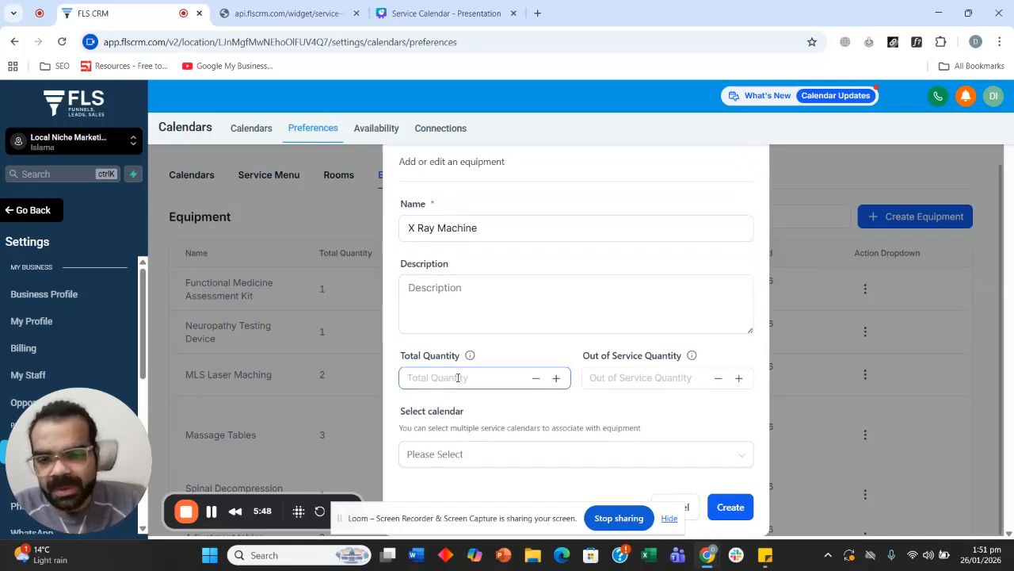
pyautogui.click(426, 228)
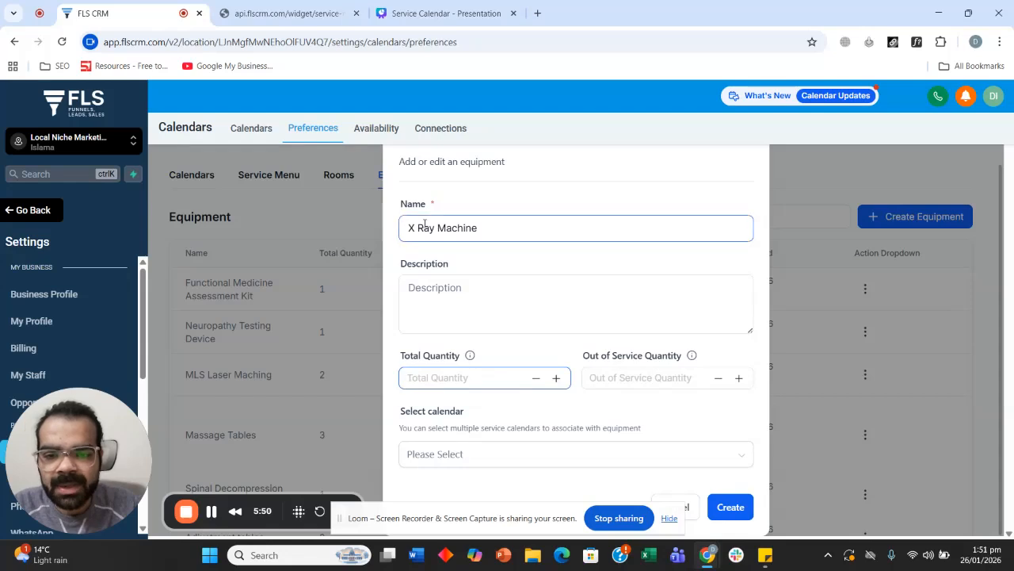
pyautogui.click(443, 384)
pyautogui.write('1')
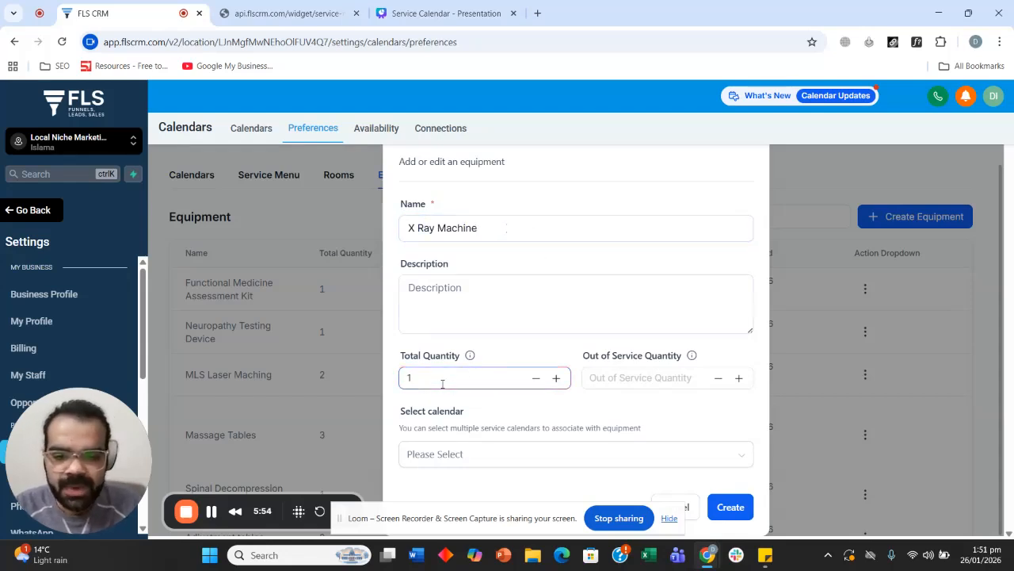
pyautogui.click(657, 374)
pyautogui.write('0')
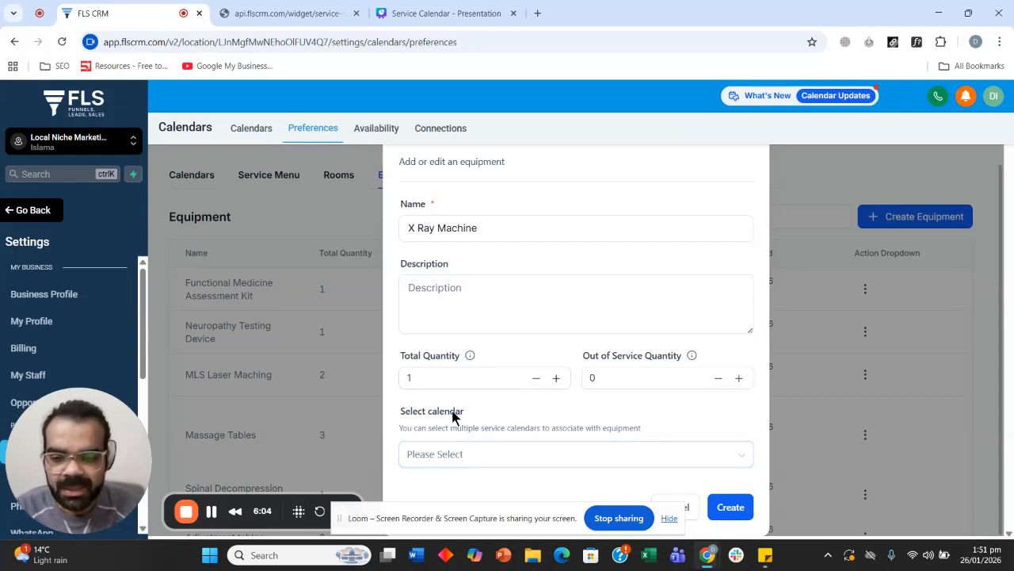
pyautogui.click(729, 507)
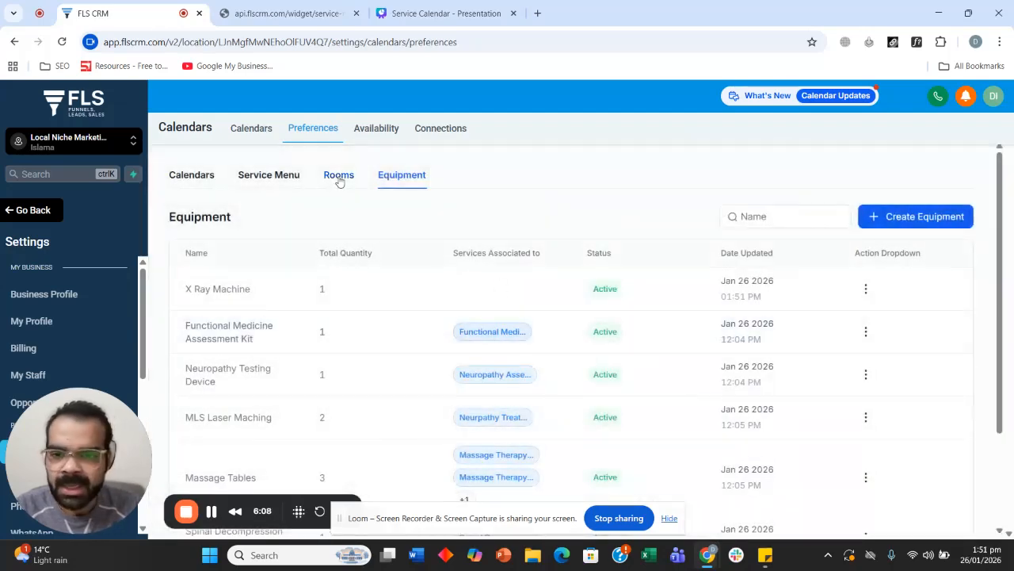
# - Review the existing rooms in the calendar preferences and start a new room named X Ray Room
pyautogui.click(340, 176)
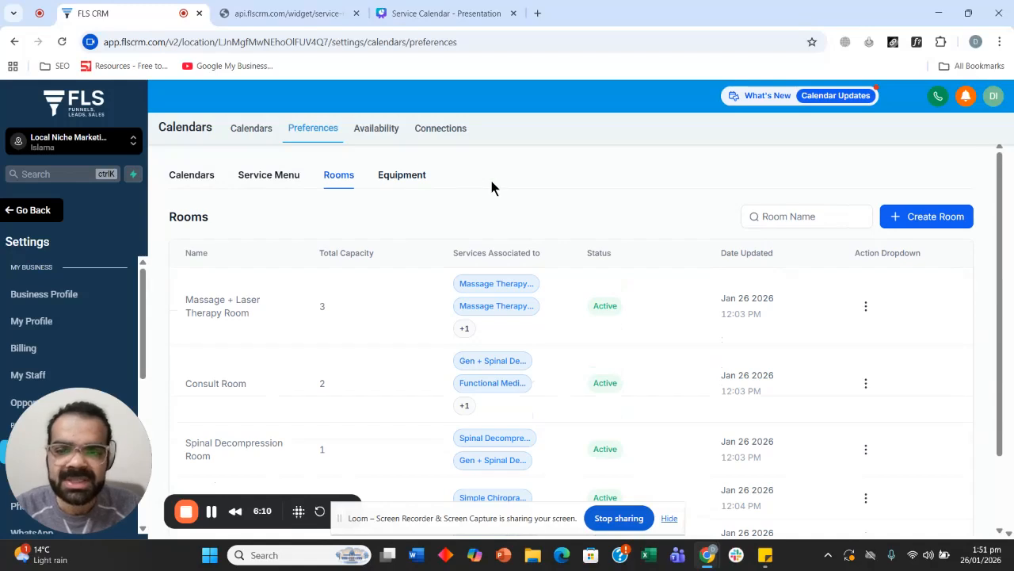
pyautogui.scroll(-3, 421, 309)
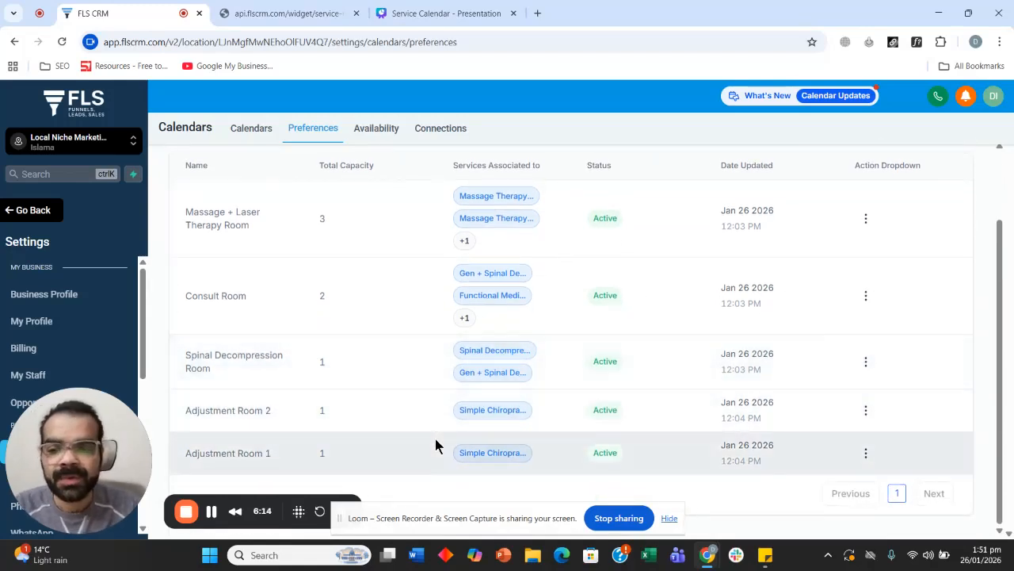
pyautogui.scroll(2, 307, 360)
pyautogui.scroll(-2, 294, 350)
pyautogui.scroll(2, 388, 431)
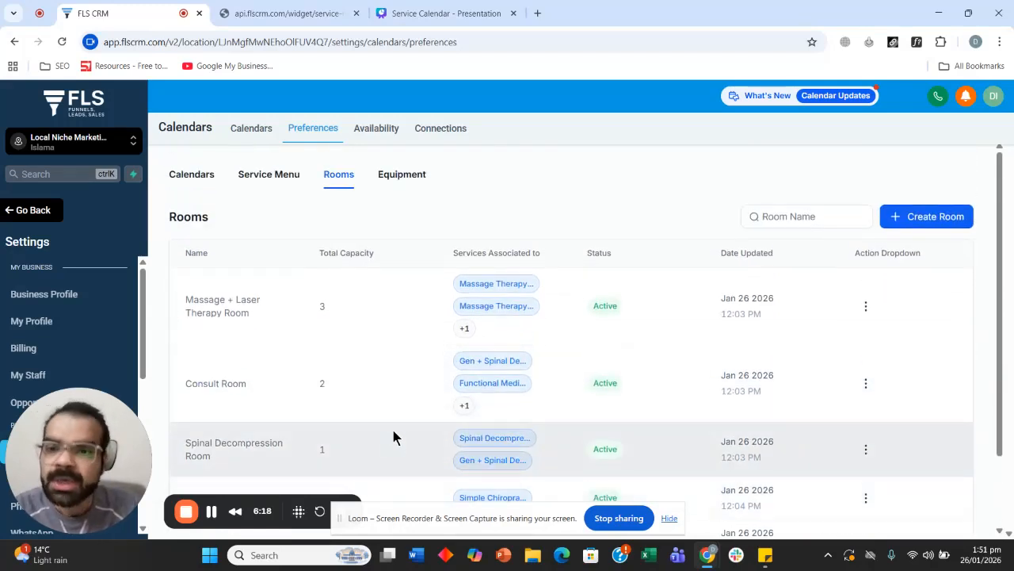
pyautogui.scroll(-1, 513, 226)
pyautogui.scroll(2, 527, 317)
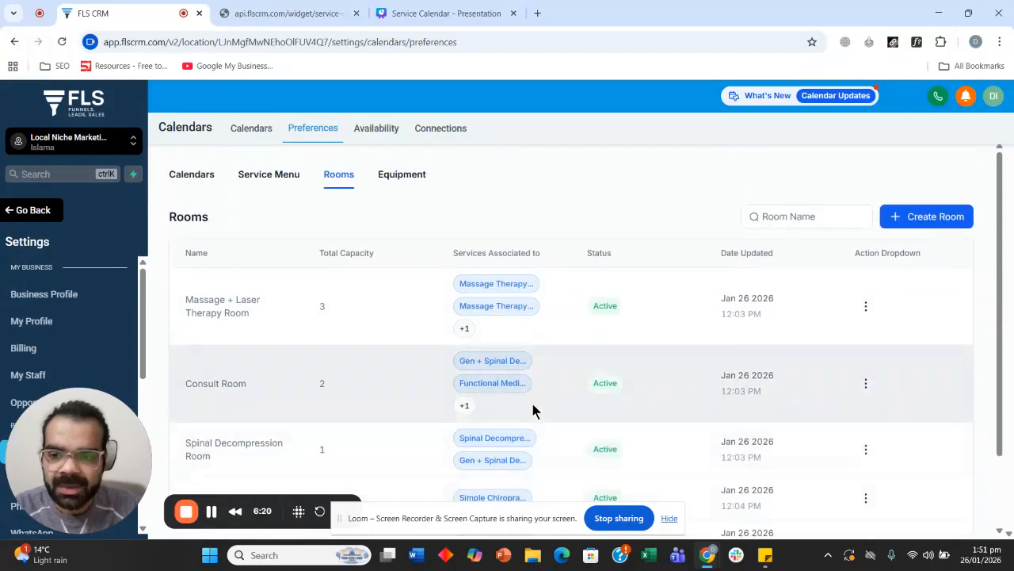
pyautogui.click(900, 217)
pyautogui.click(518, 260)
pyautogui.write('X ')
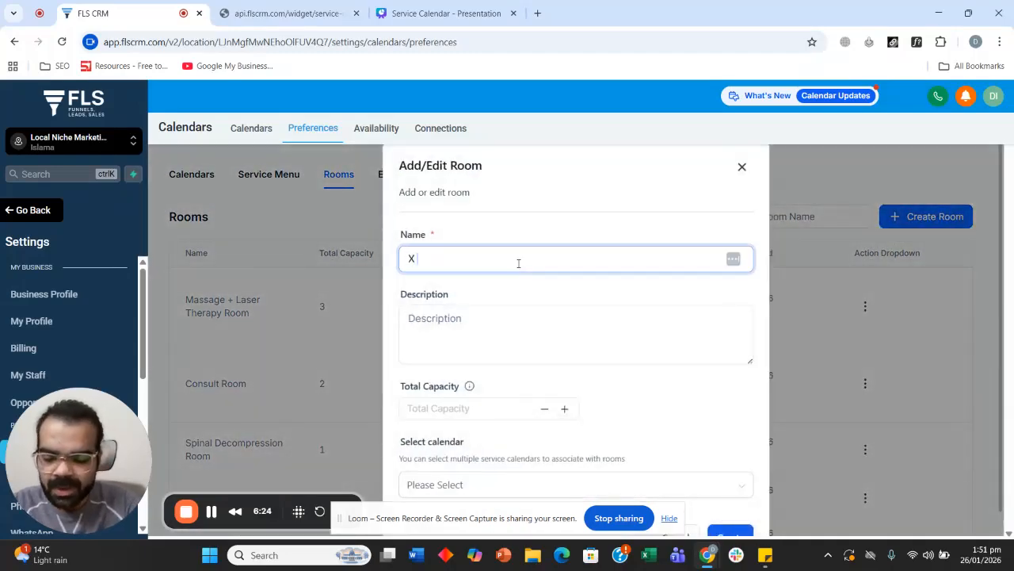
pyautogui.write('Ray Room')
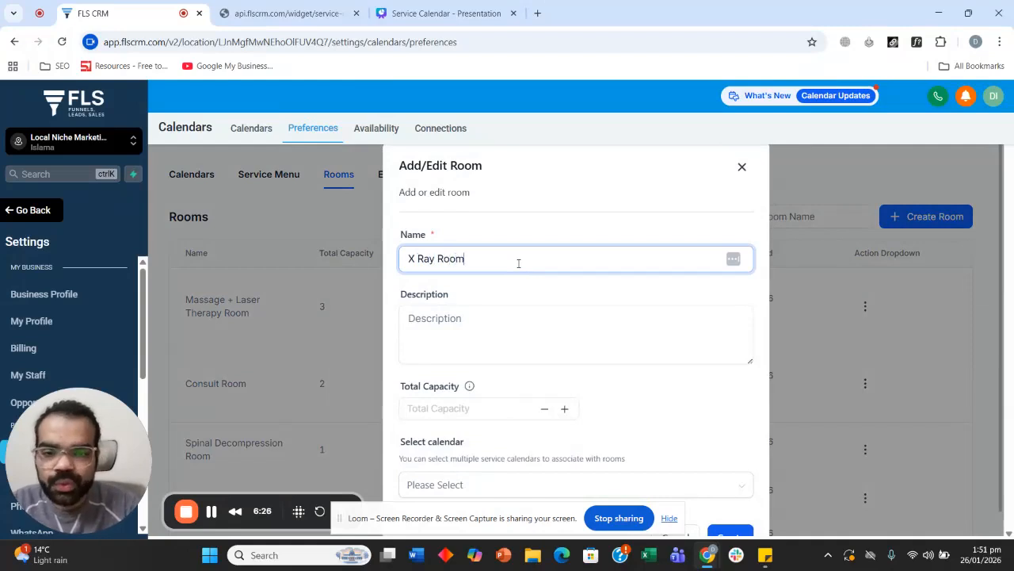
# - Set the X Ray Room's total capacity to 1 and create the room
pyautogui.scroll(-1, 475, 317)
pyautogui.click(456, 376)
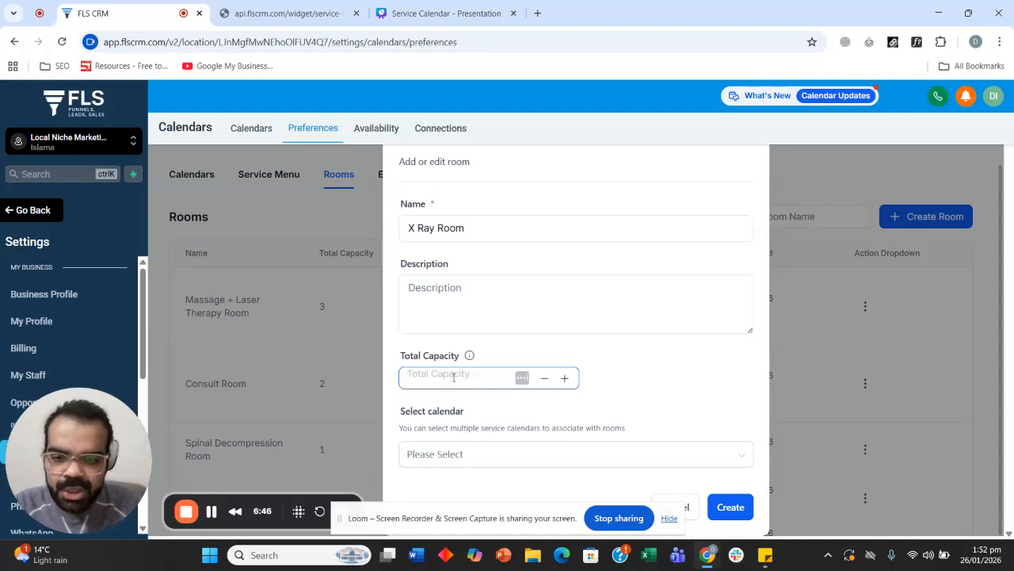
pyautogui.write('2')
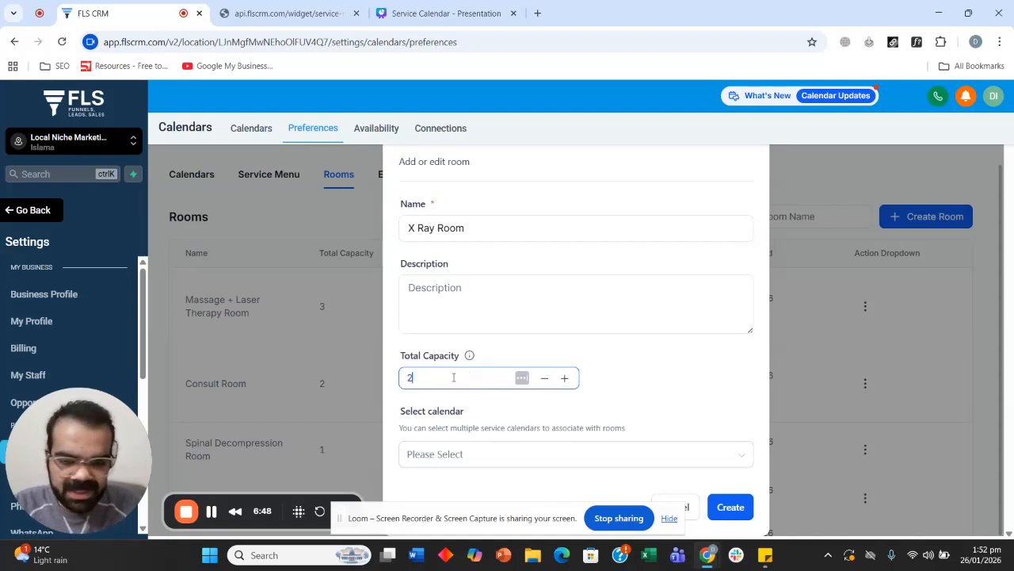
pyautogui.doubleClick(443, 376)
pyautogui.press('BackSpace')
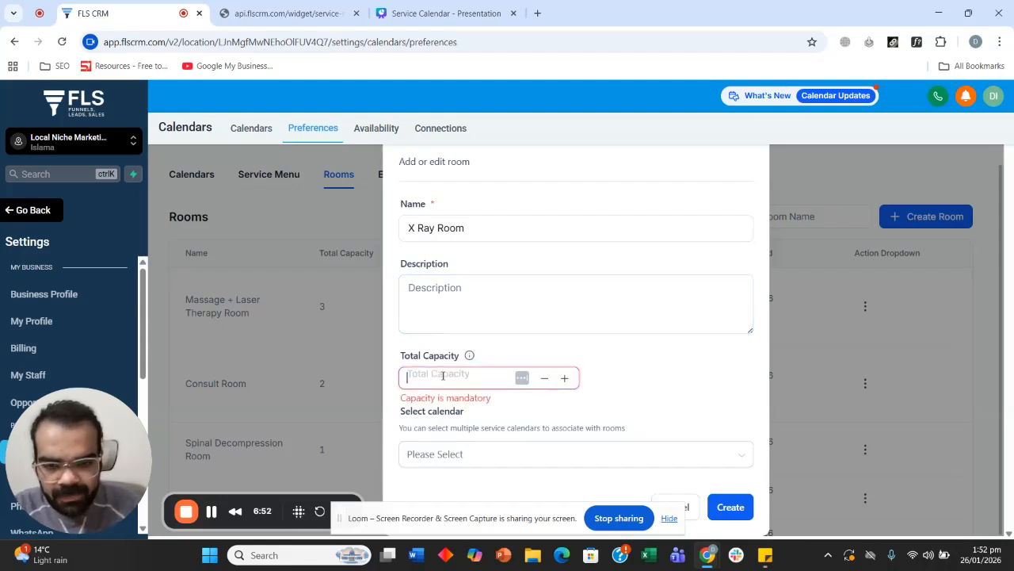
pyautogui.write('1')
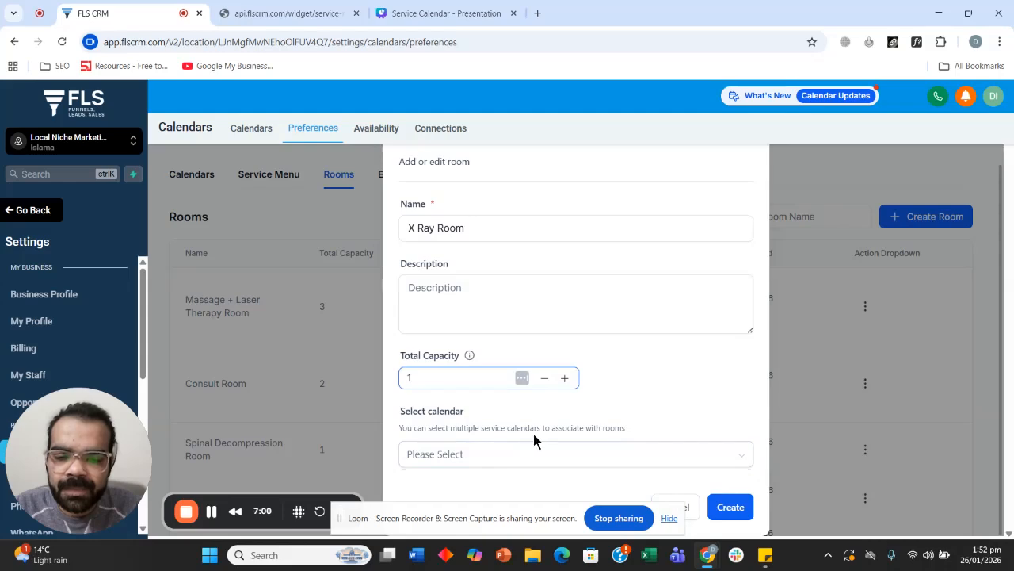
pyautogui.click(729, 507)
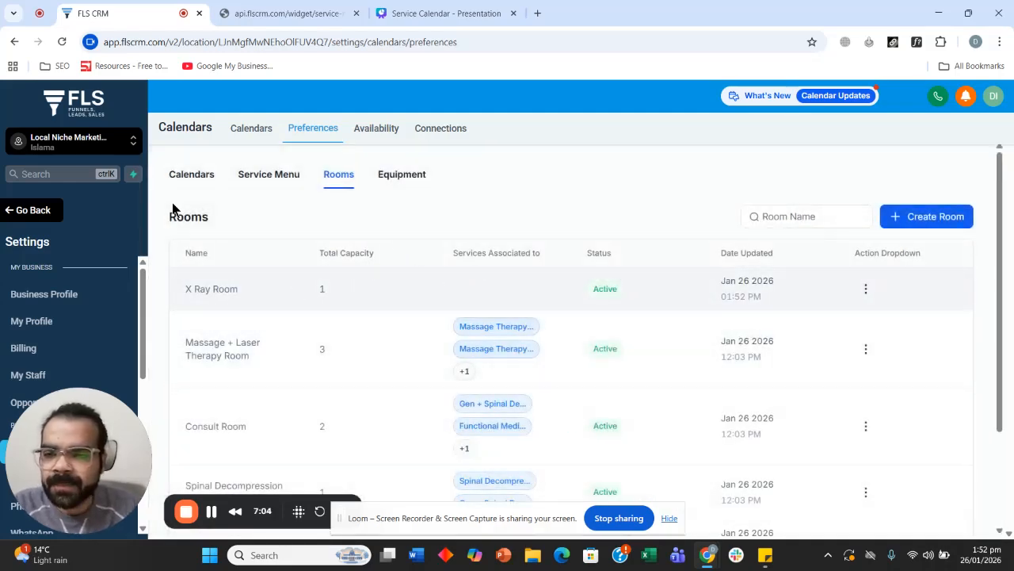
# - Start a new calendar of the Service Booking type in the calendar preferences
pyautogui.click(192, 181)
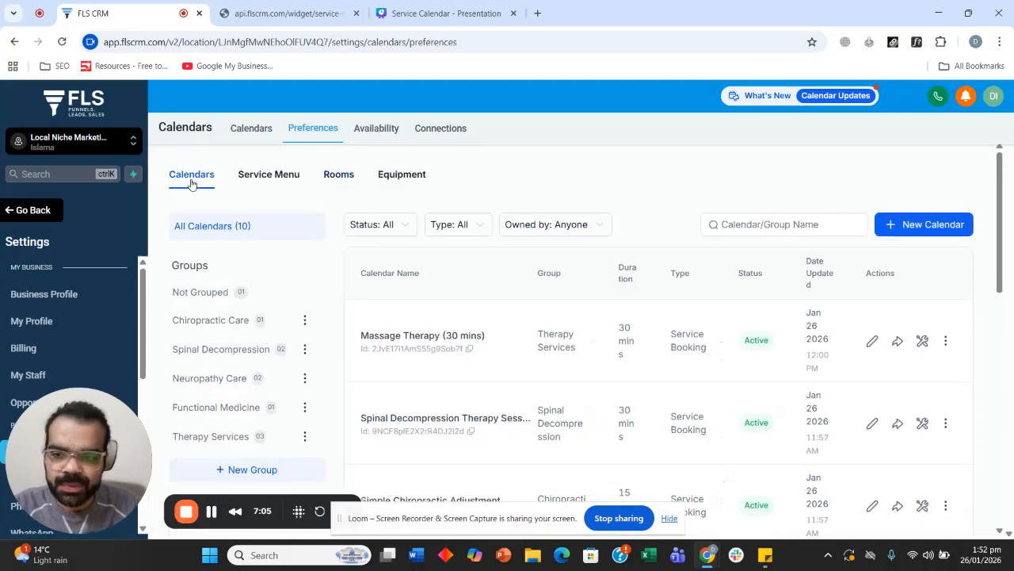
pyautogui.click(929, 226)
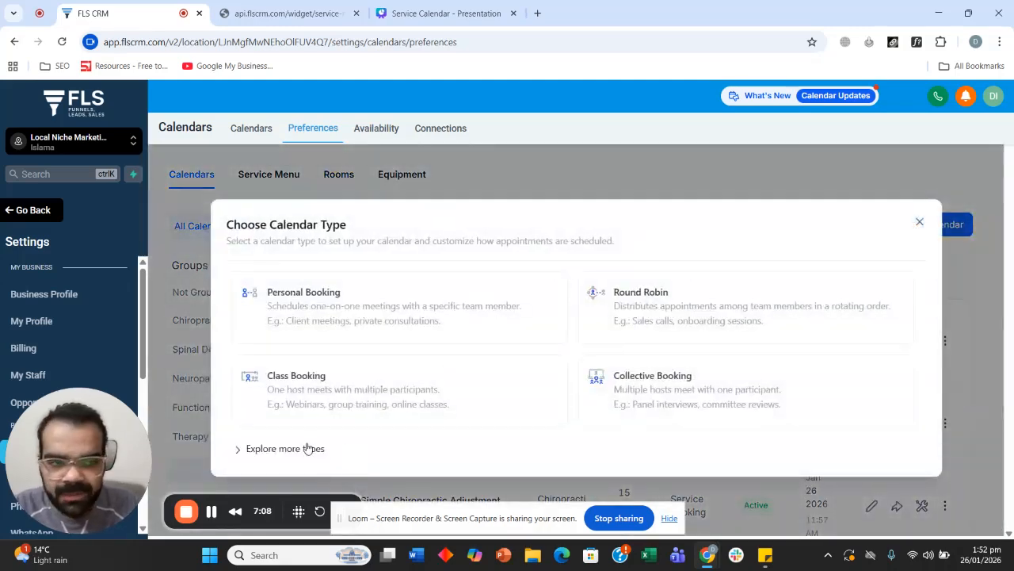
pyautogui.click(307, 447)
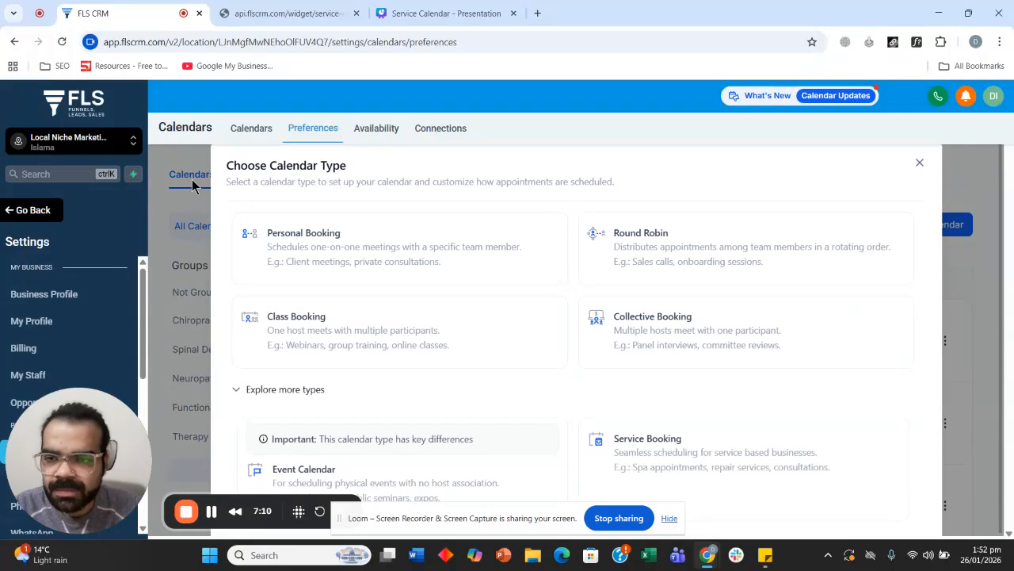
pyautogui.click(686, 448)
# - Name the new calendar's service X Ray
pyautogui.click(491, 228)
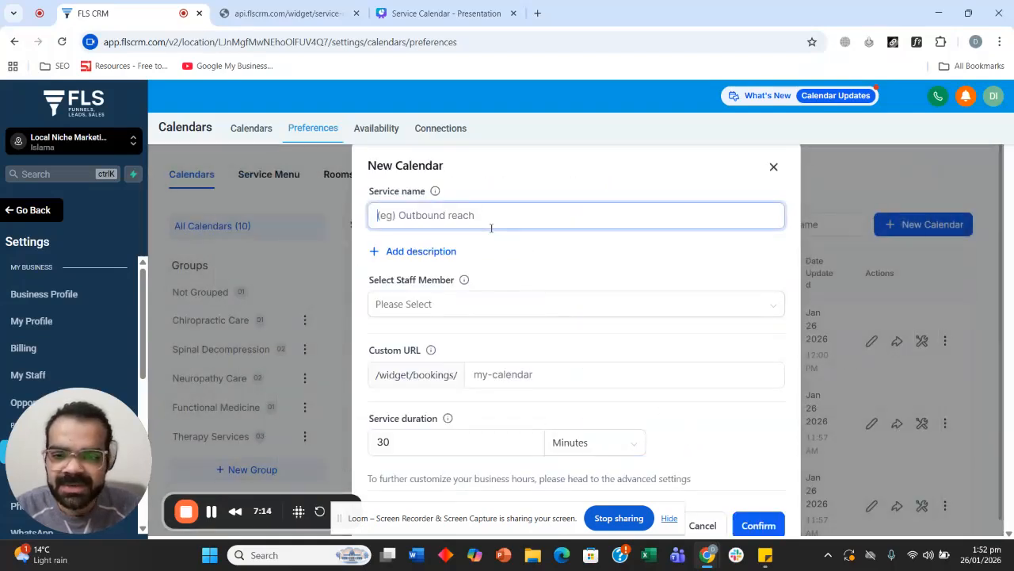
pyautogui.write('X Ray ')
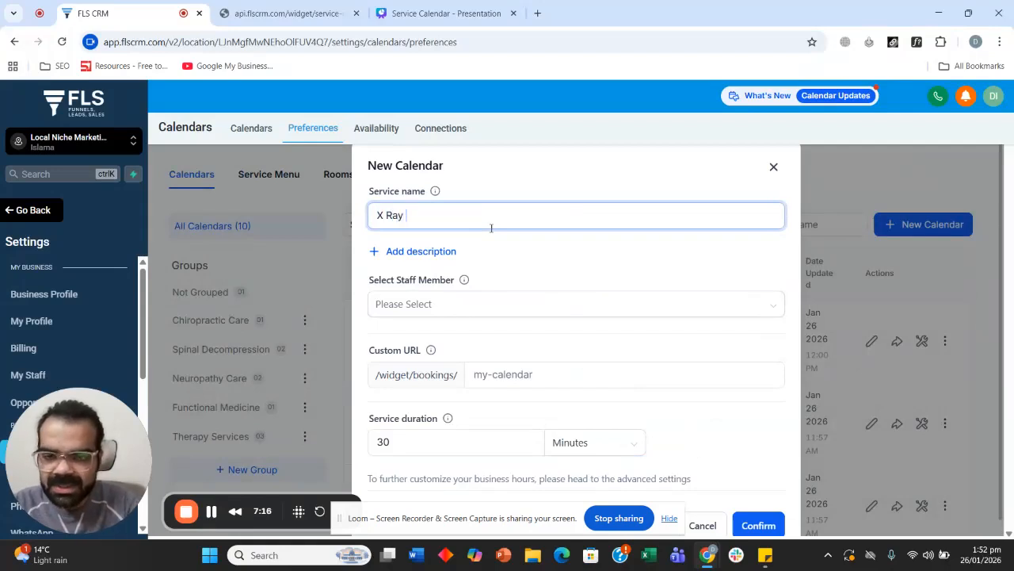
pyautogui.write('Calende')
pyautogui.press('BackSpace')
pyautogui.press('BackSpace')
pyautogui.press('BackSpace')
pyautogui.press('BackSpace')
pyautogui.press('BackSpace')
pyautogui.press('BackSpace')
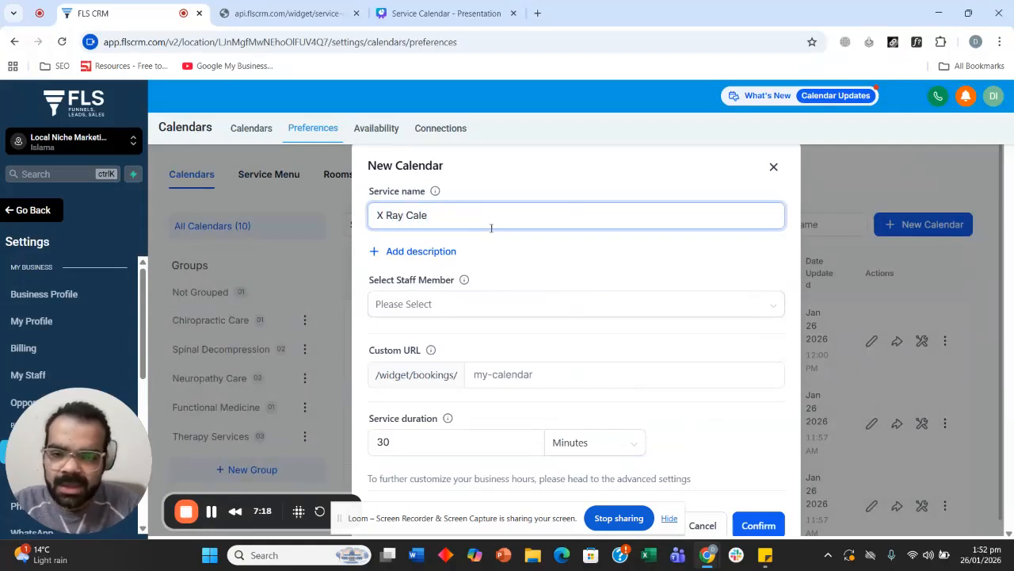
pyautogui.press('BackSpace')
pyautogui.hotkey('ctrl', 'a')
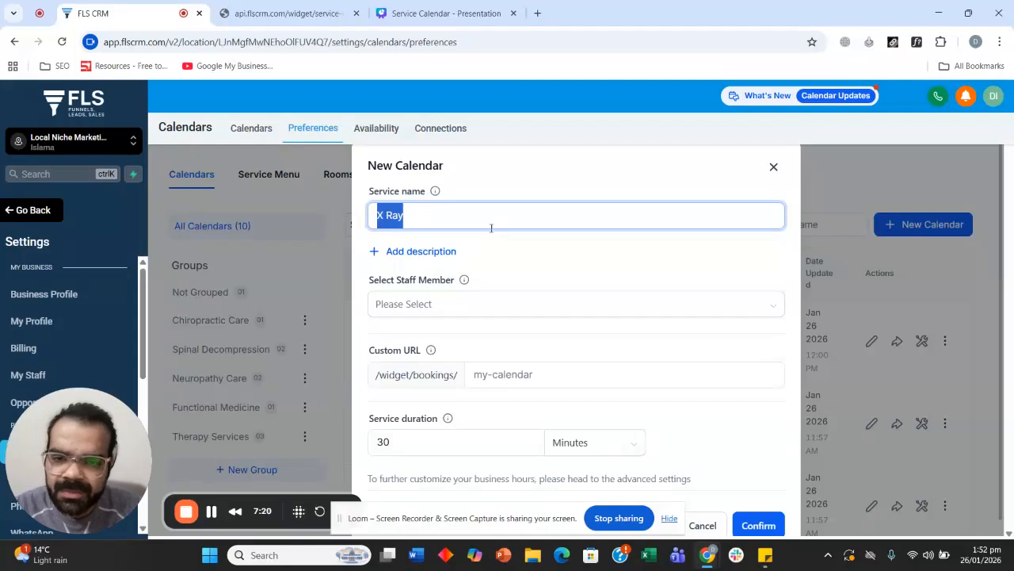
# - Assign the available staff member to the X Ray service calendar
pyautogui.scroll(-1, 467, 269)
pyautogui.click(444, 285)
pyautogui.click(420, 317)
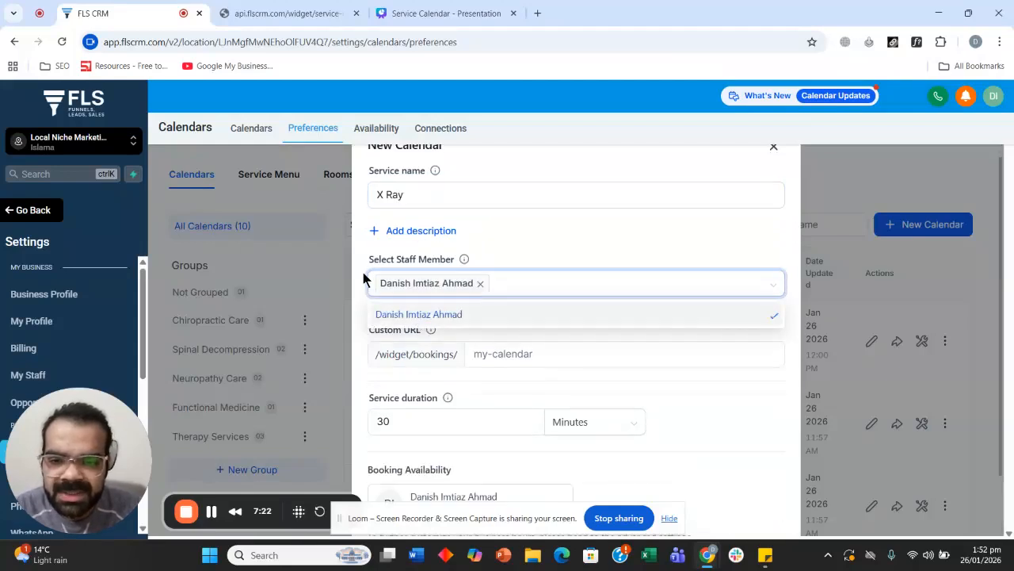
pyautogui.scroll(-1, 366, 266)
pyautogui.click(361, 295)
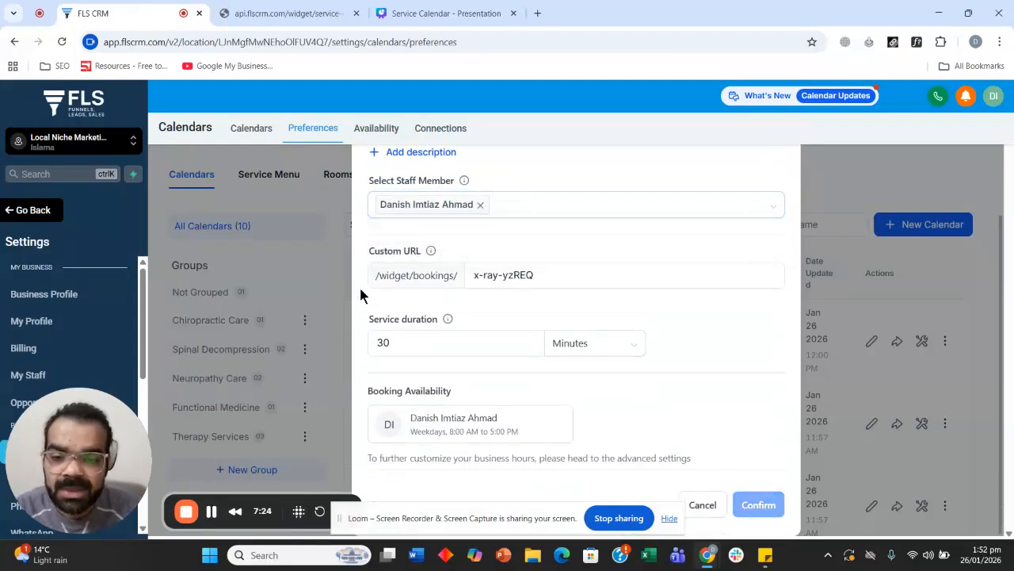
# - Check the X Ray service's custom URL, keep its duration at 30 minutes, and confirm the new calendar
pyautogui.click(415, 345)
pyautogui.doubleClick(416, 347)
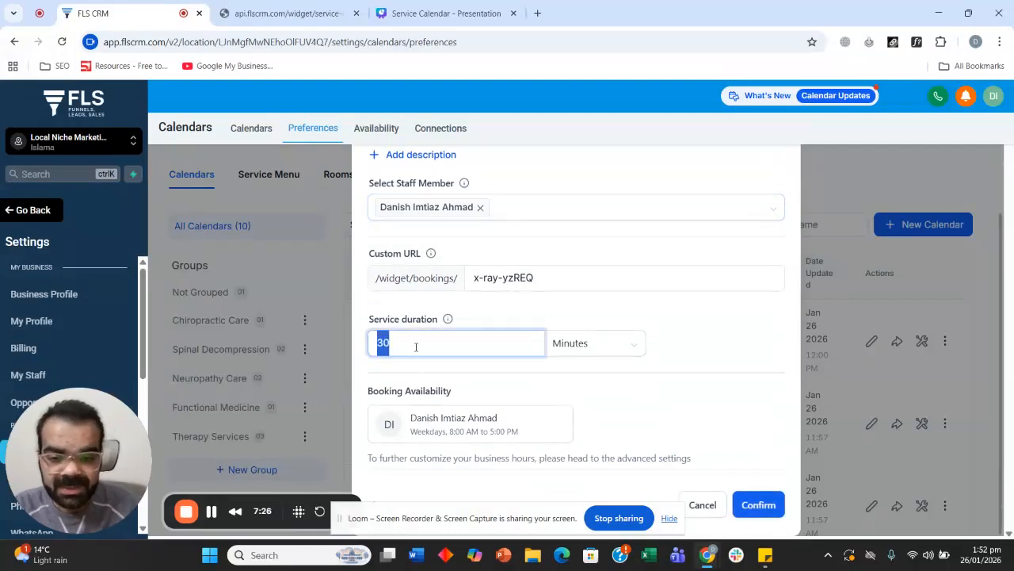
pyautogui.click(582, 318)
pyautogui.click(424, 343)
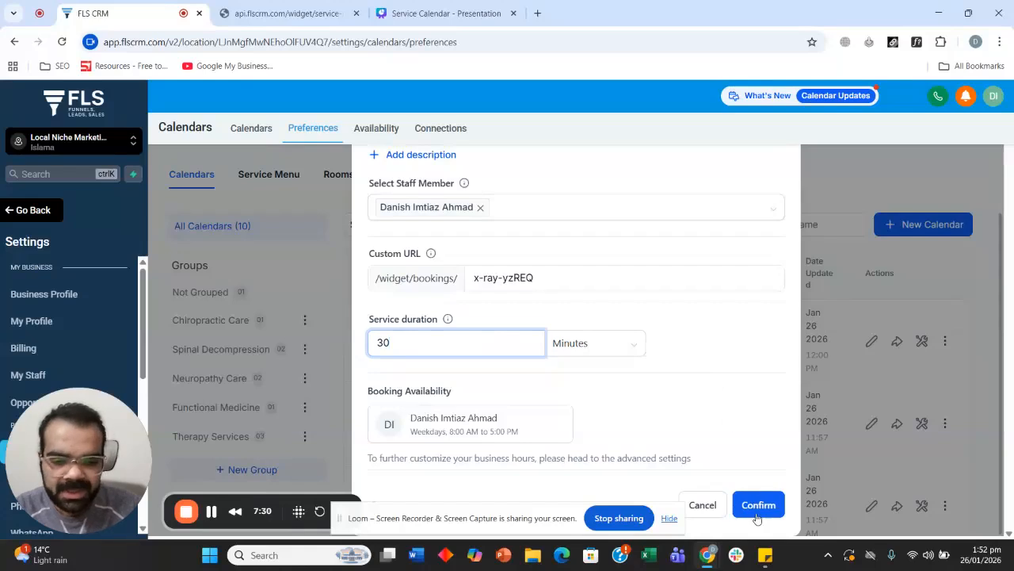
pyautogui.click(518, 306)
pyautogui.click(501, 287)
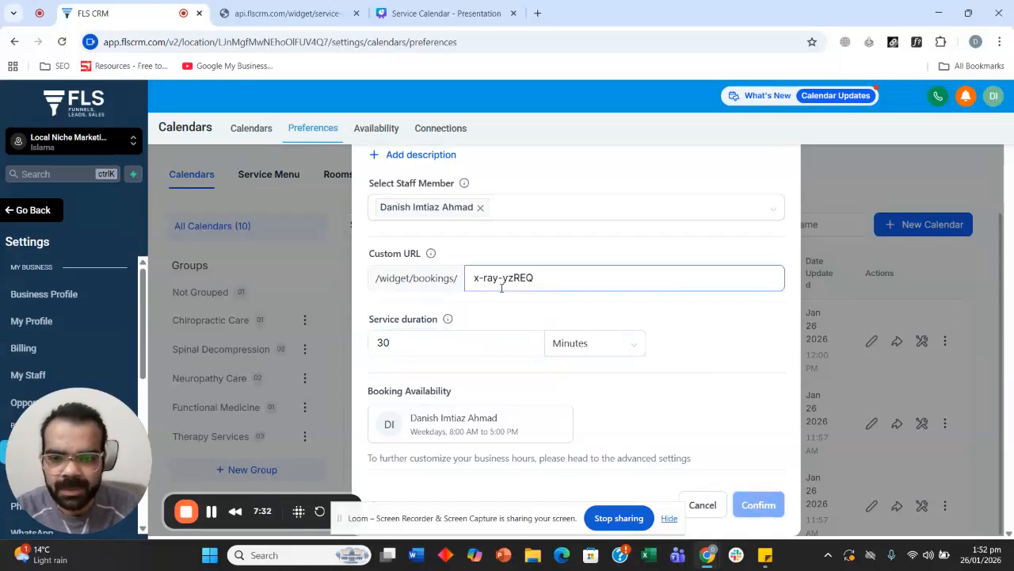
pyautogui.scroll(2, 502, 283)
pyautogui.scroll(-2, 519, 272)
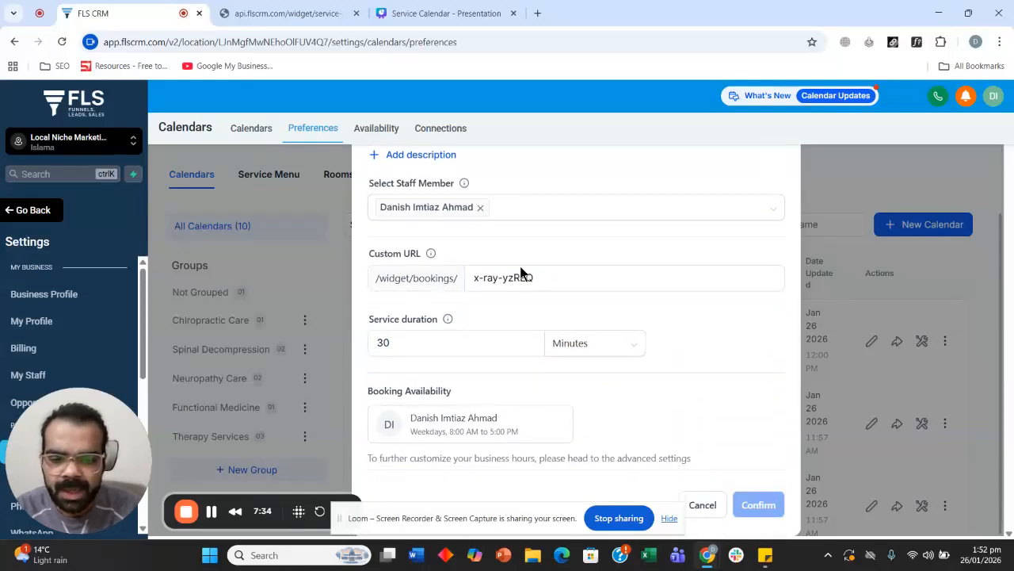
pyautogui.press('Return')
pyautogui.click(574, 460)
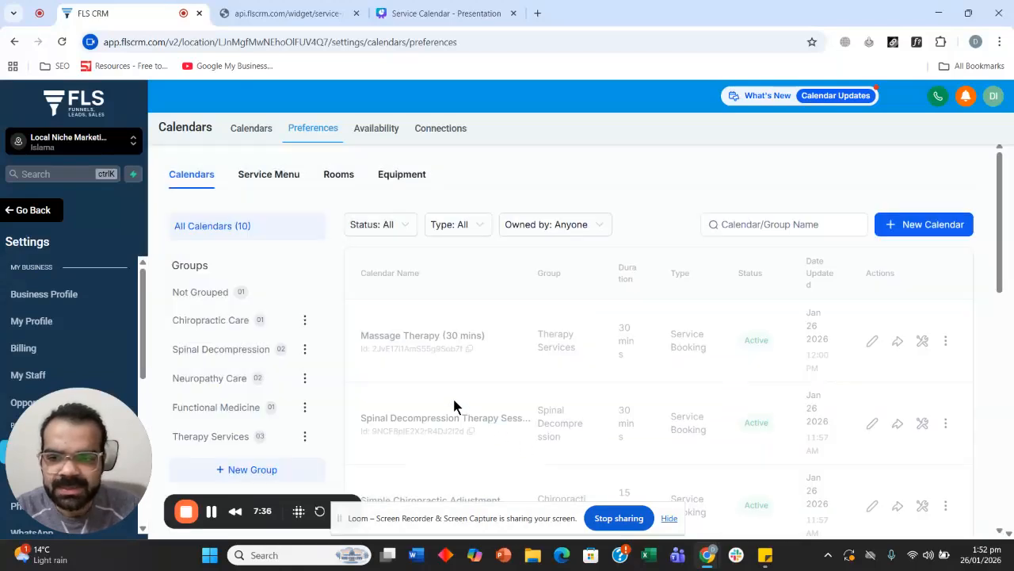
# - Edit the X Ray Machine equipment to associate it with the X Ray service calendar, and save it
pyautogui.click(422, 177)
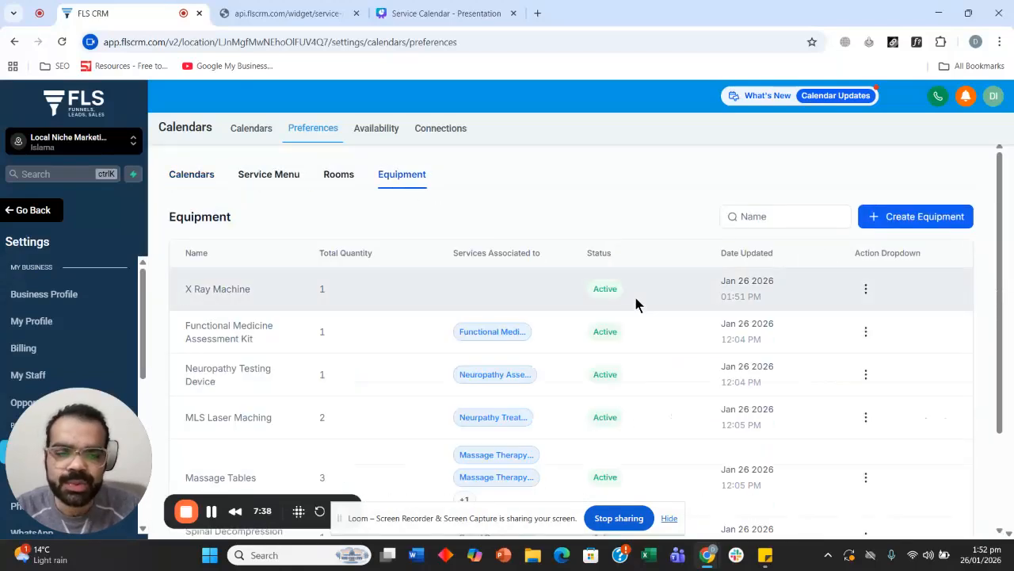
pyautogui.click(865, 290)
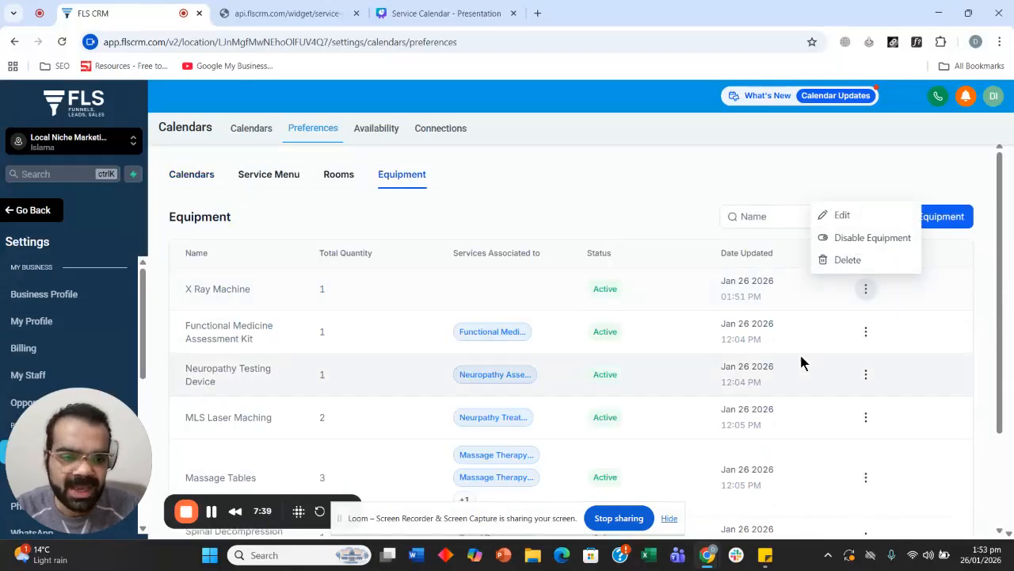
pyautogui.click(843, 214)
pyautogui.click(574, 351)
pyautogui.scroll(-1, 574, 351)
pyautogui.click(489, 451)
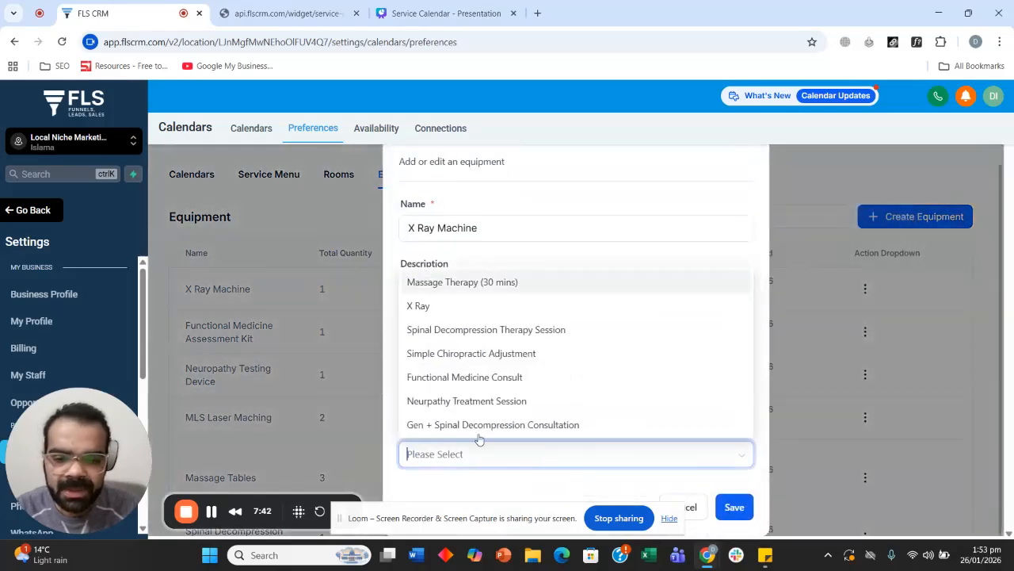
pyautogui.click(462, 315)
pyautogui.click(730, 507)
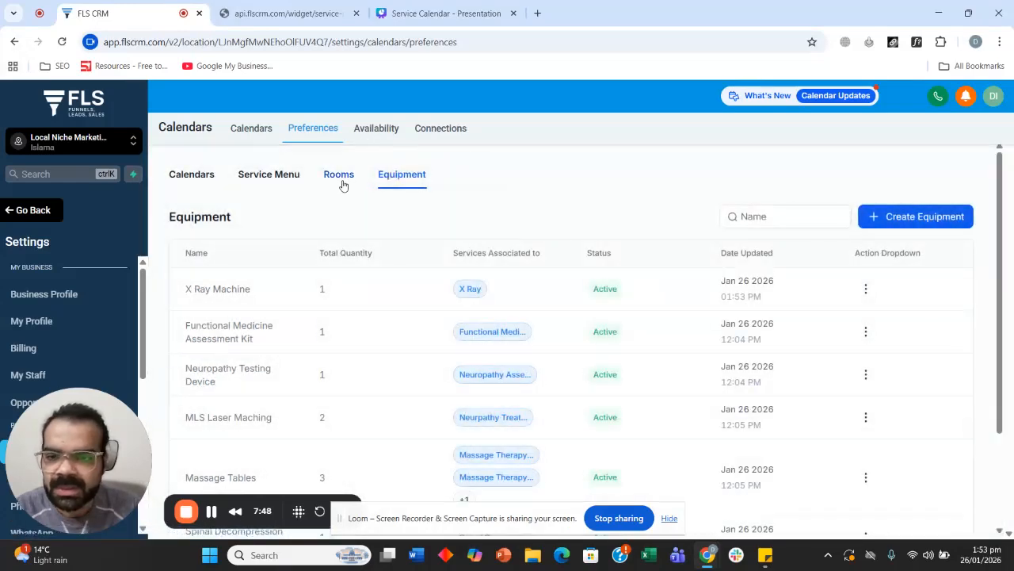
# - Edit the X Ray Room to associate it with the X Ray service calendar, and save it
pyautogui.click(339, 175)
pyautogui.click(866, 288)
pyautogui.click(846, 215)
pyautogui.scroll(-1, 509, 412)
pyautogui.click(510, 444)
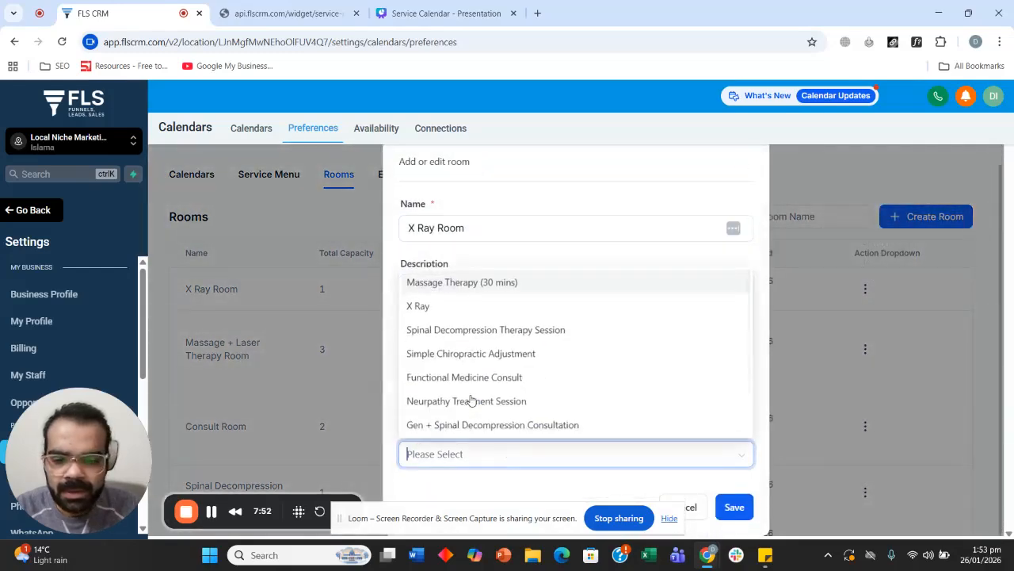
pyautogui.click(451, 307)
pyautogui.click(735, 507)
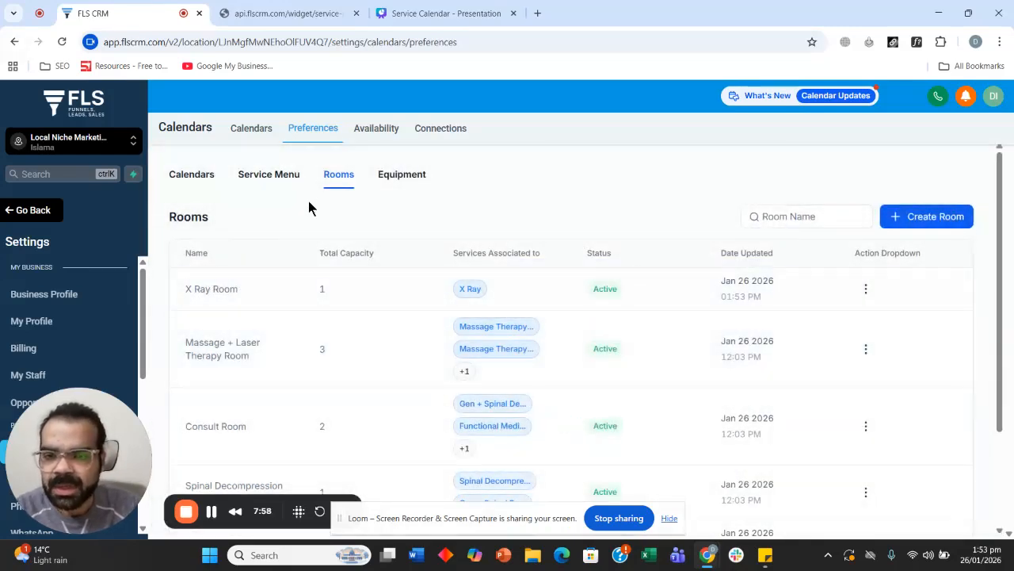
# - Open the XYZ Wellness Care service menu for editing and review its URL, form and additional booking options
pyautogui.click(271, 181)
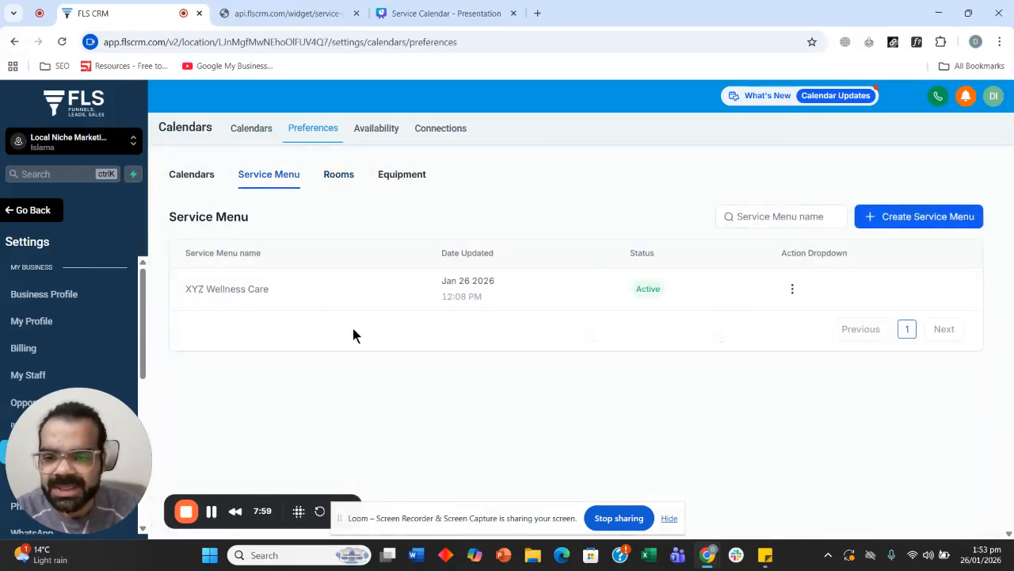
pyautogui.click(792, 289)
pyautogui.click(753, 317)
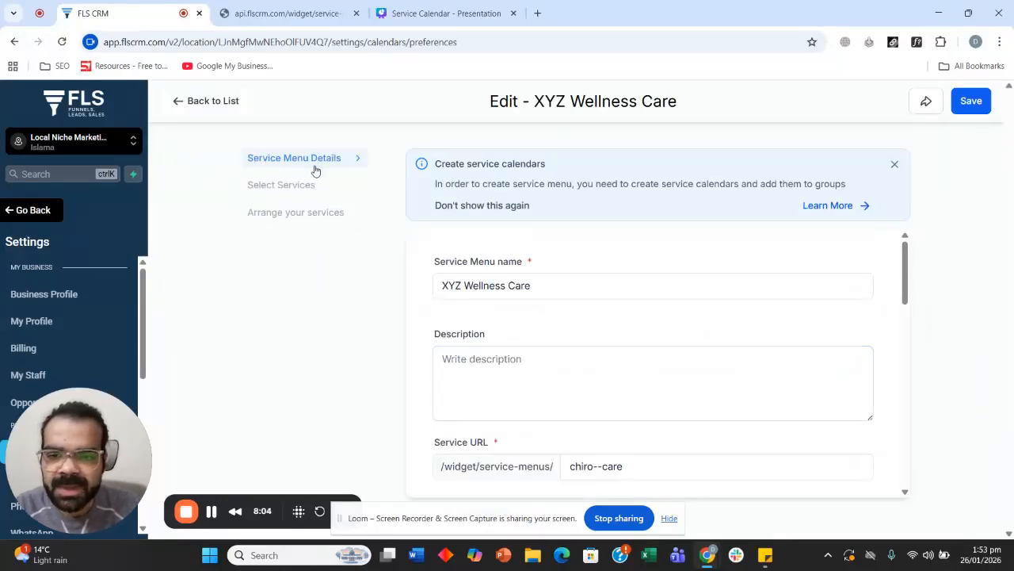
pyautogui.scroll(-6, 592, 297)
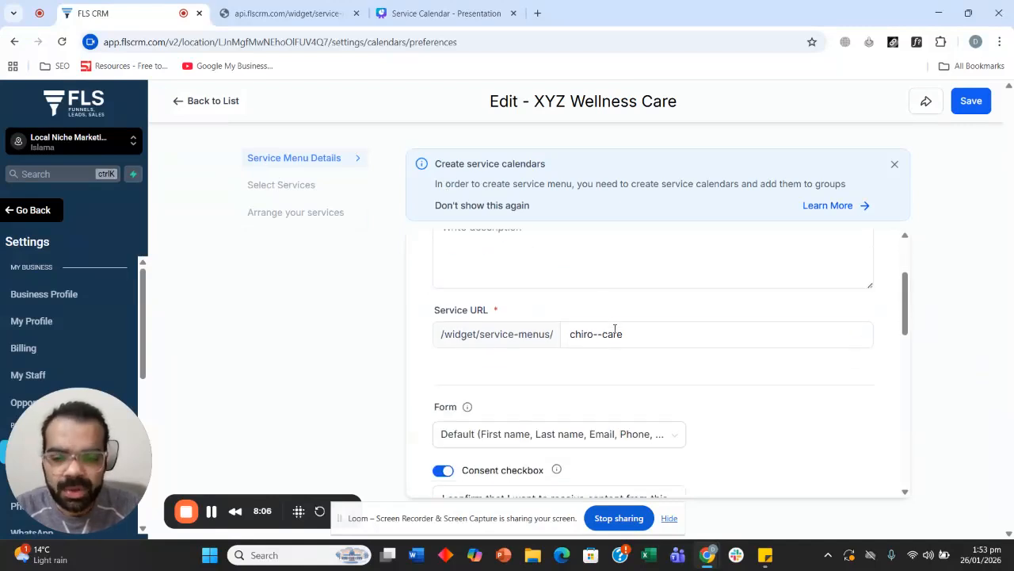
pyautogui.scroll(-5, 621, 336)
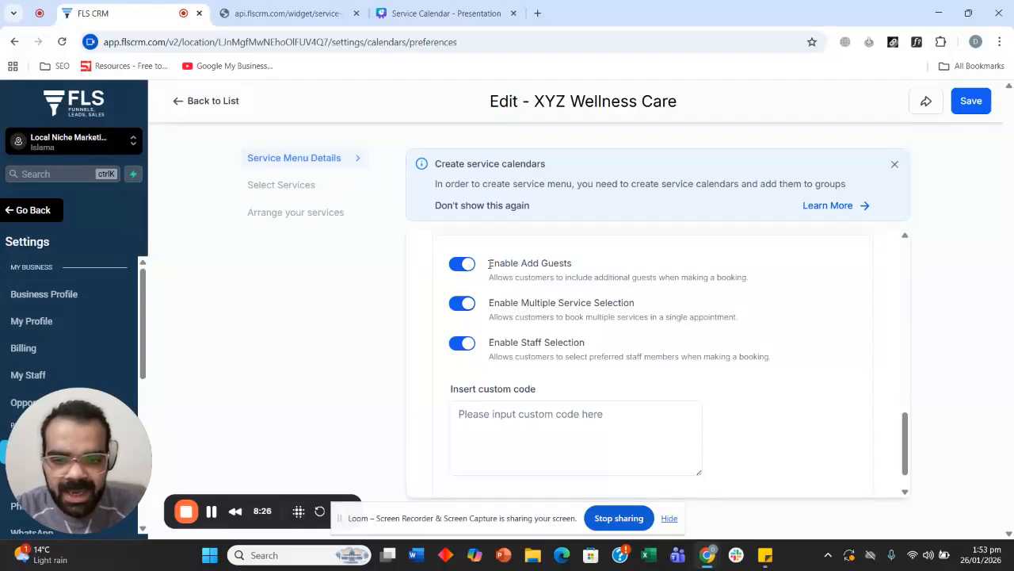
pyautogui.scroll(-1, 476, 265)
pyautogui.scroll(3, 460, 262)
pyautogui.scroll(-3, 457, 293)
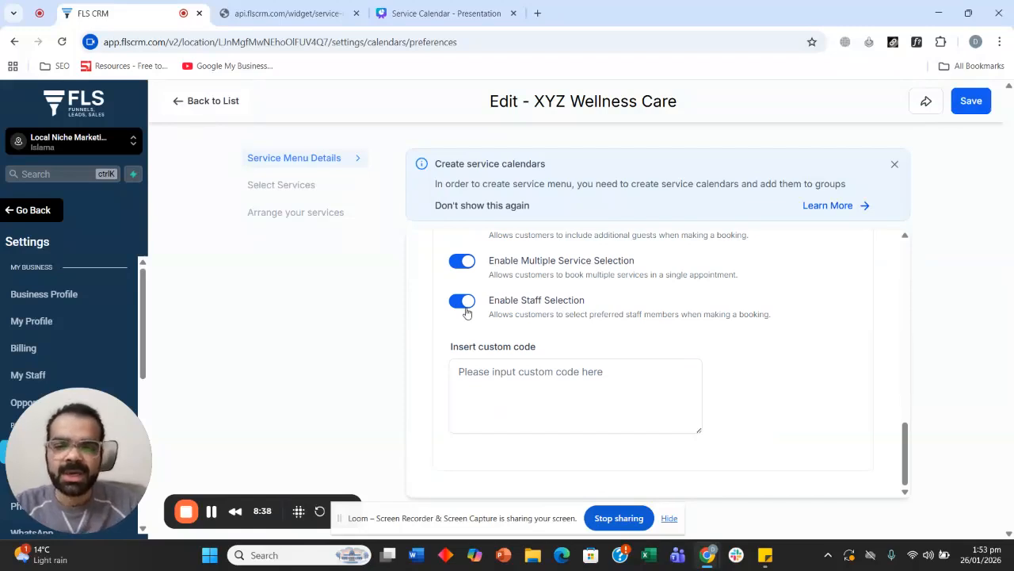
pyautogui.scroll(1, 466, 313)
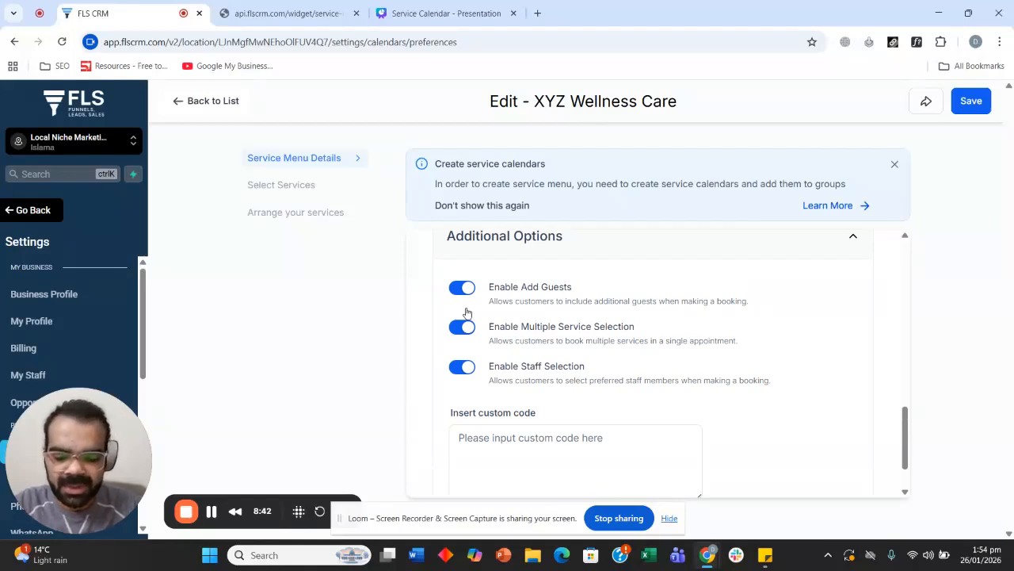
pyautogui.scroll(-1, 466, 313)
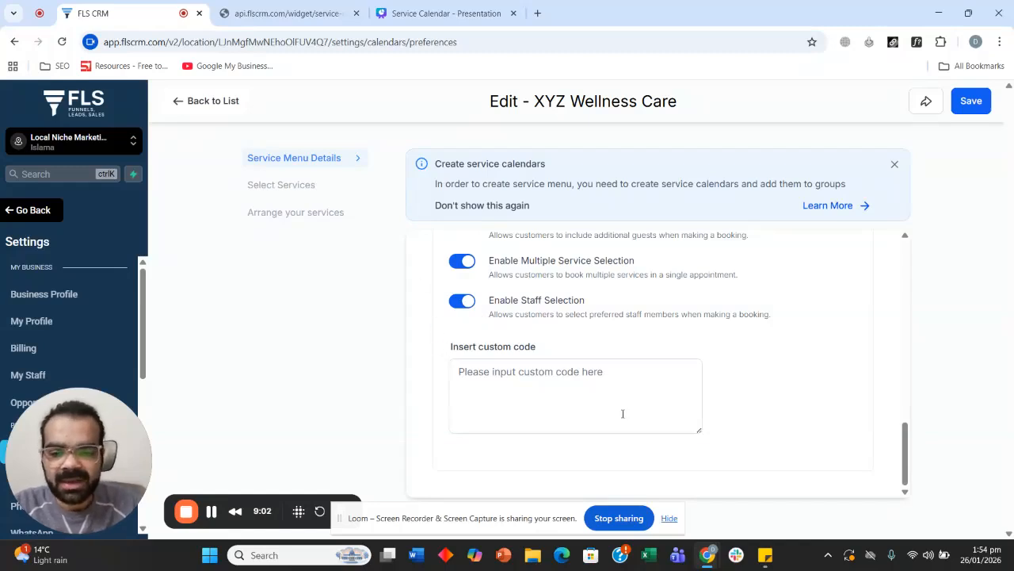
# - Review the service groups selected for the XYZ Wellness Care menu and reload the page
pyautogui.click(310, 187)
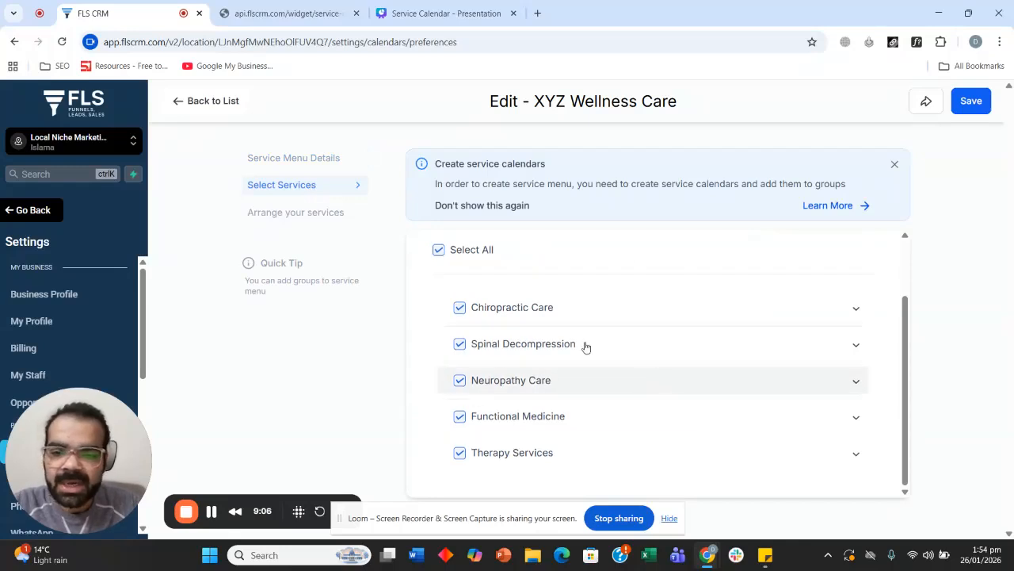
pyautogui.scroll(2, 513, 357)
pyautogui.scroll(-2, 529, 339)
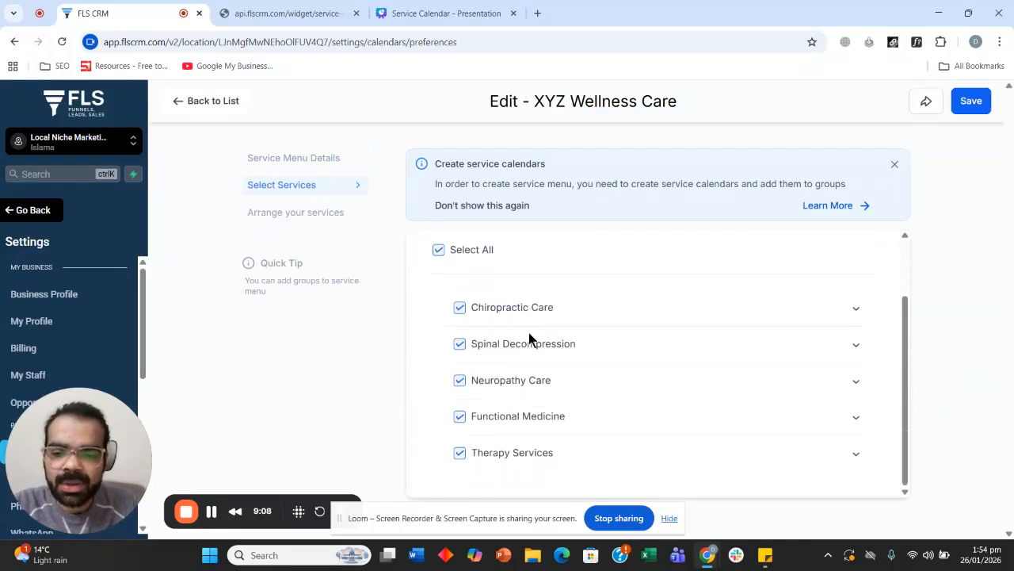
pyautogui.click(62, 41)
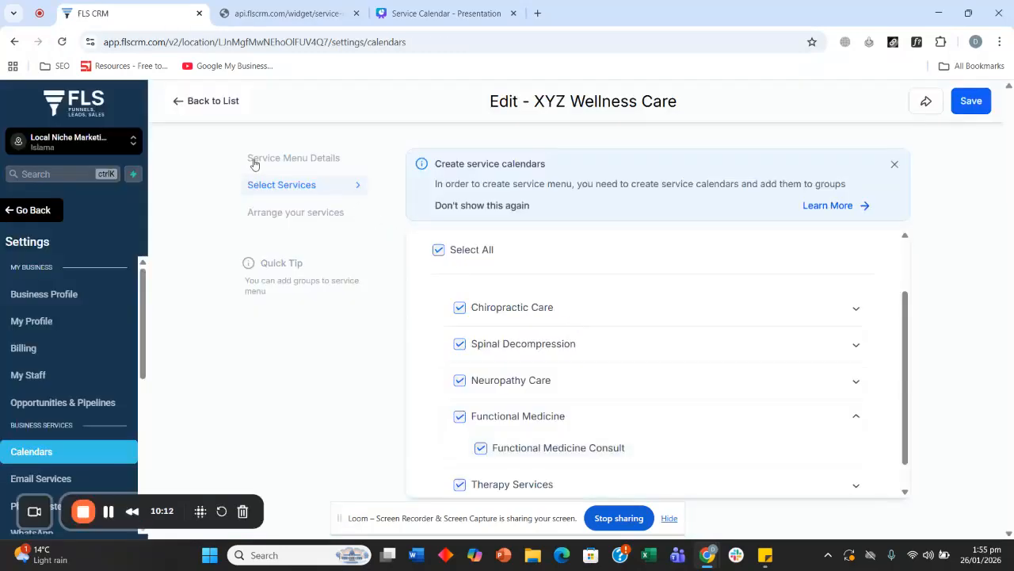
# - Return to the calendars list and start a new calendar group named X Ray
pyautogui.click(183, 102)
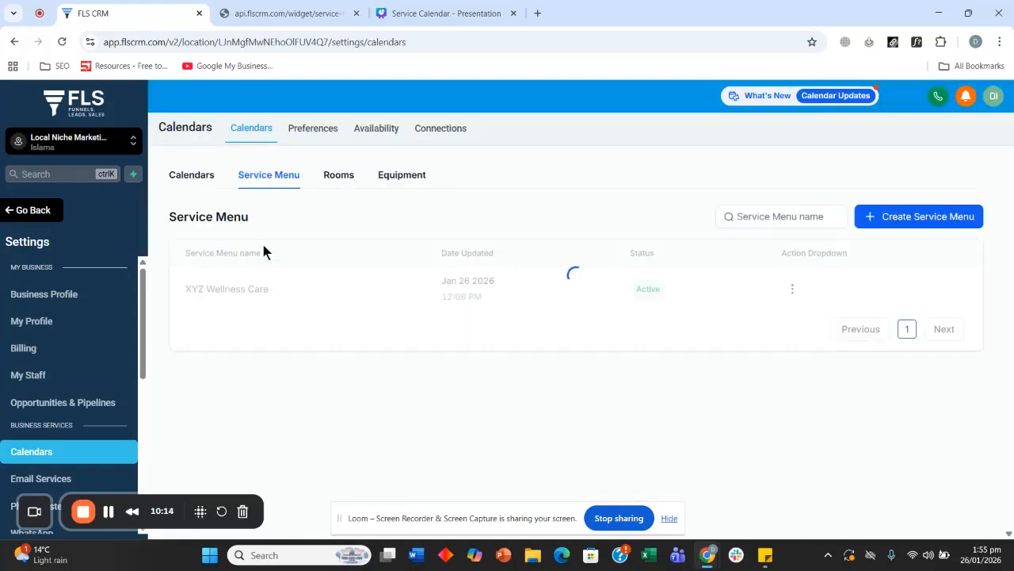
pyautogui.click(193, 175)
pyautogui.scroll(-2, 257, 331)
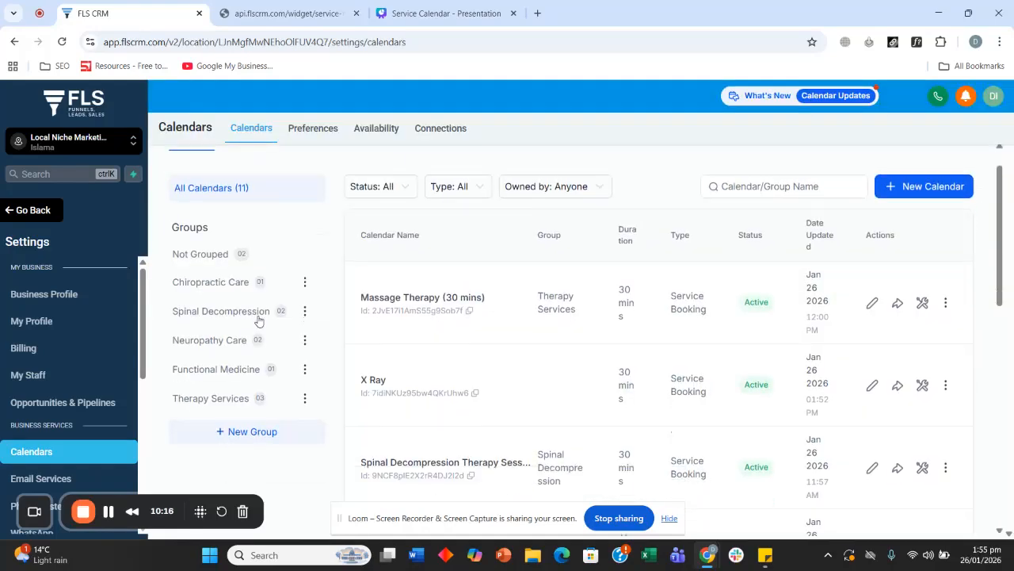
pyautogui.scroll(1, 257, 321)
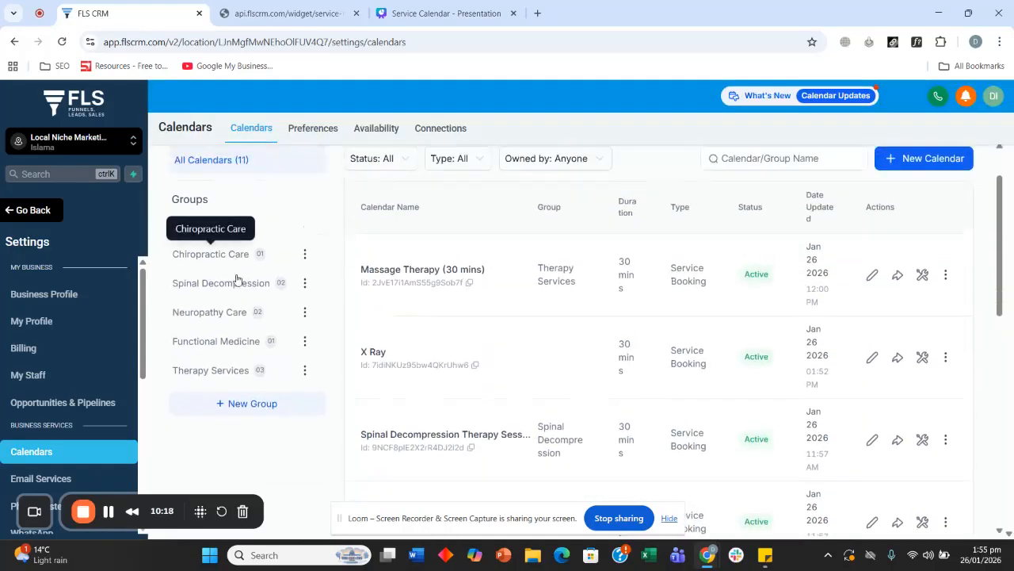
pyautogui.click(266, 406)
pyautogui.click(461, 266)
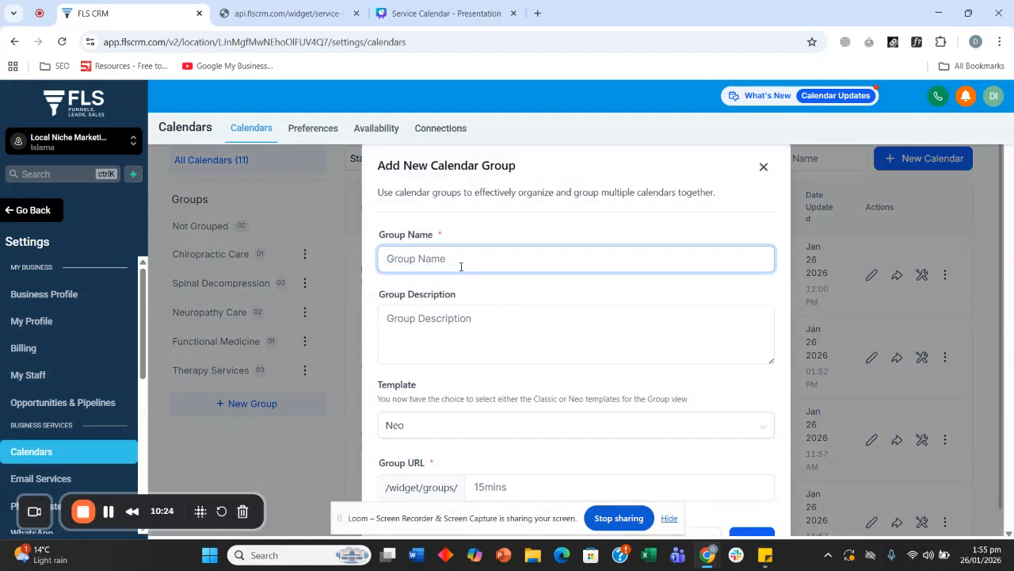
pyautogui.write('X Ray')
pyautogui.scroll(-1, 449, 274)
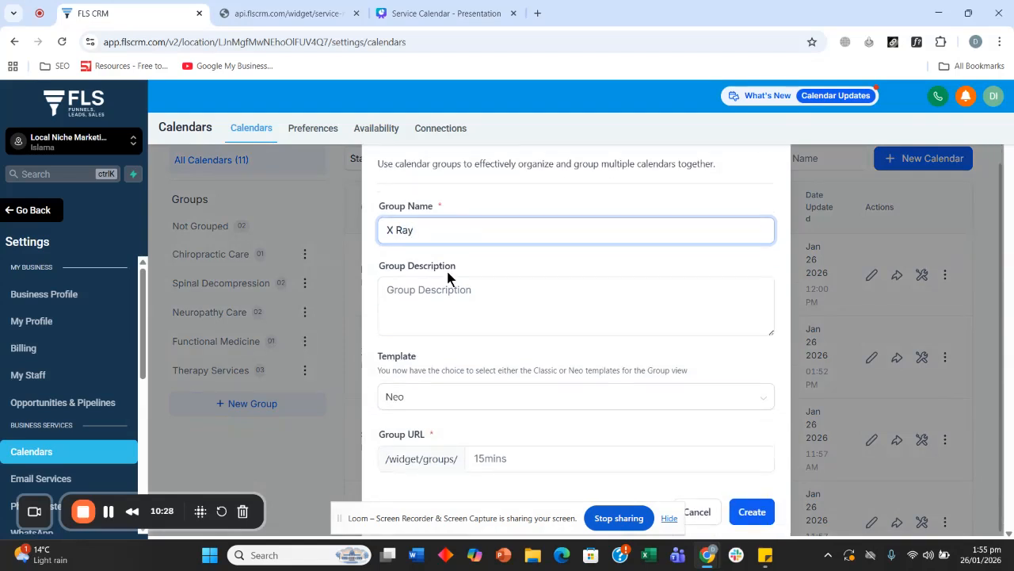
# - Set the X Ray group's URL to xray and try to create the group
pyautogui.click(505, 451)
pyautogui.click(502, 225)
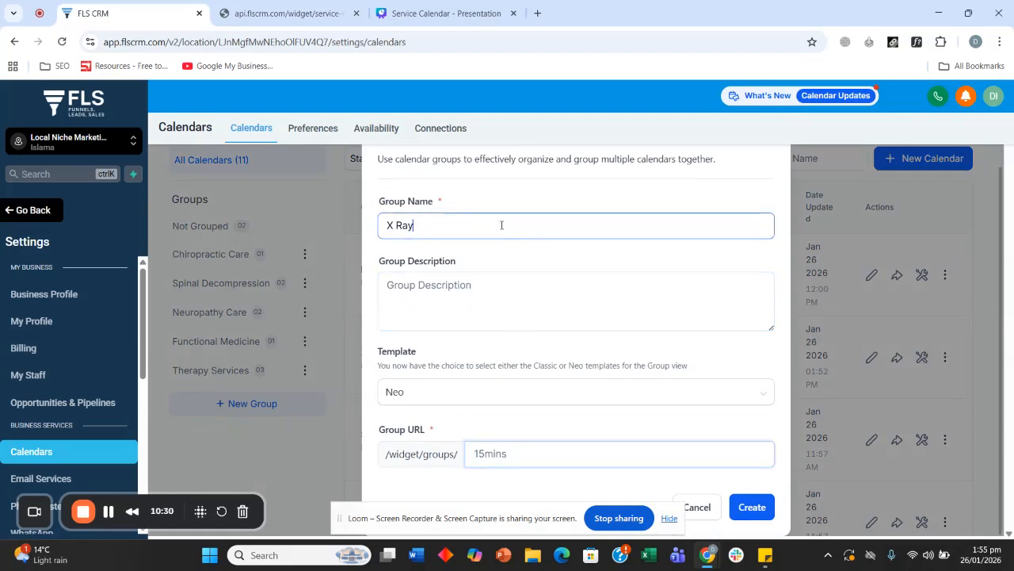
pyautogui.hotkey('ctrl', 'a')
pyautogui.click(589, 453)
pyautogui.hotkey('ctrl', 'a')
pyautogui.write('xray')
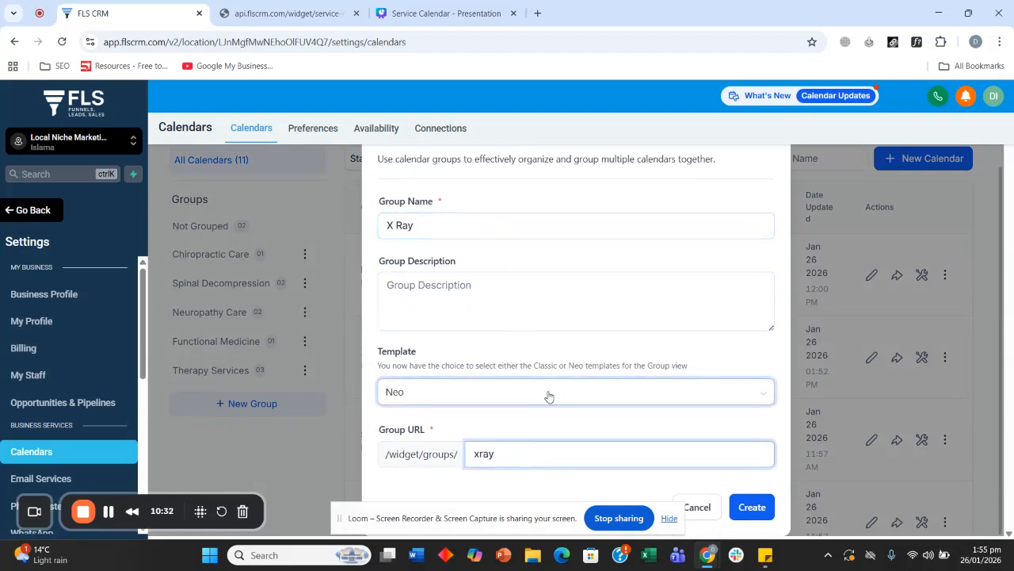
pyautogui.click(757, 509)
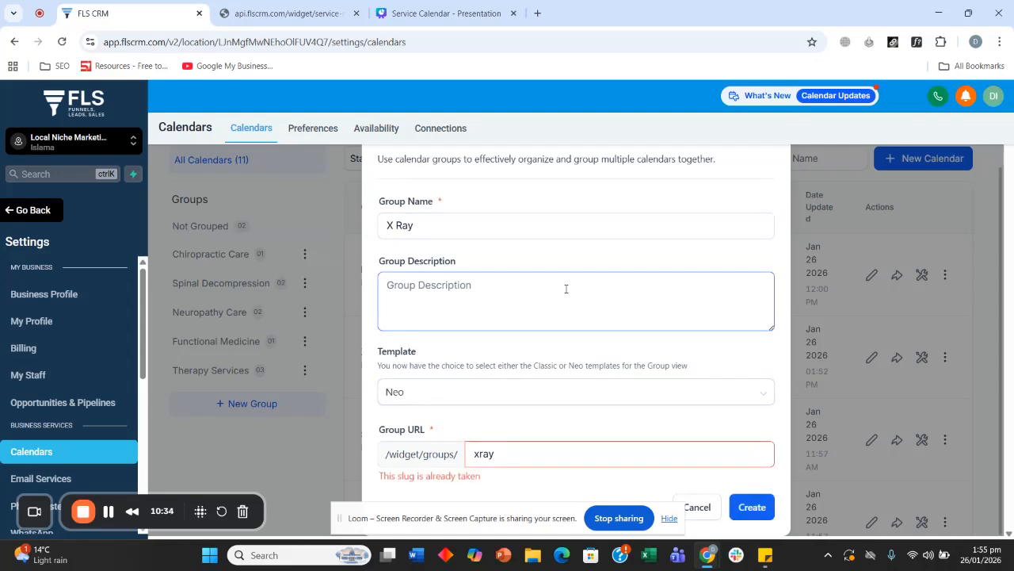
# - Change the group URL to x-ray1222, trying x-ray and x-ray12 first, and create the X Ray group
pyautogui.click(479, 453)
pyautogui.write('-')
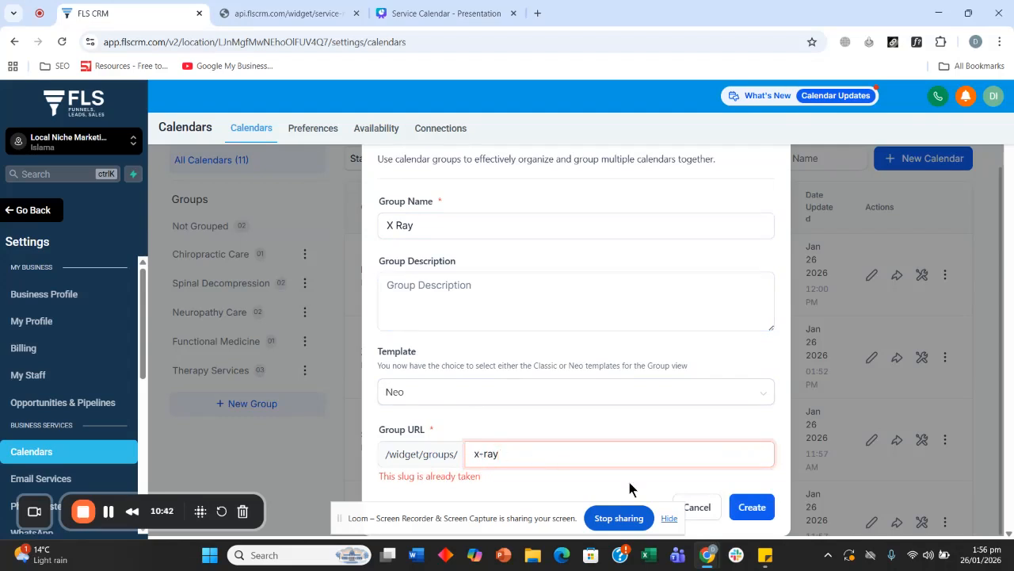
pyautogui.click(748, 519)
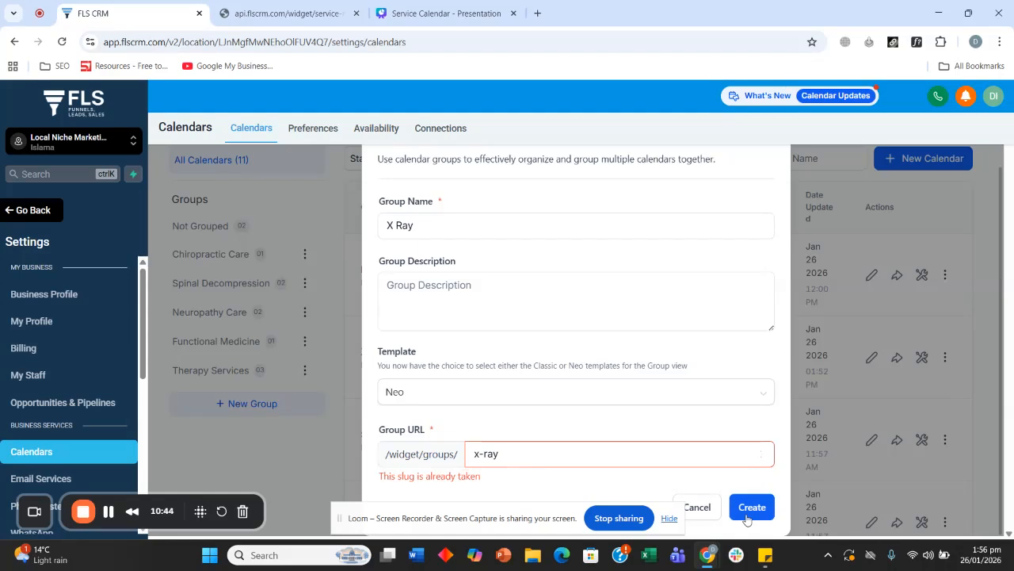
pyautogui.click(544, 459)
pyautogui.write('12')
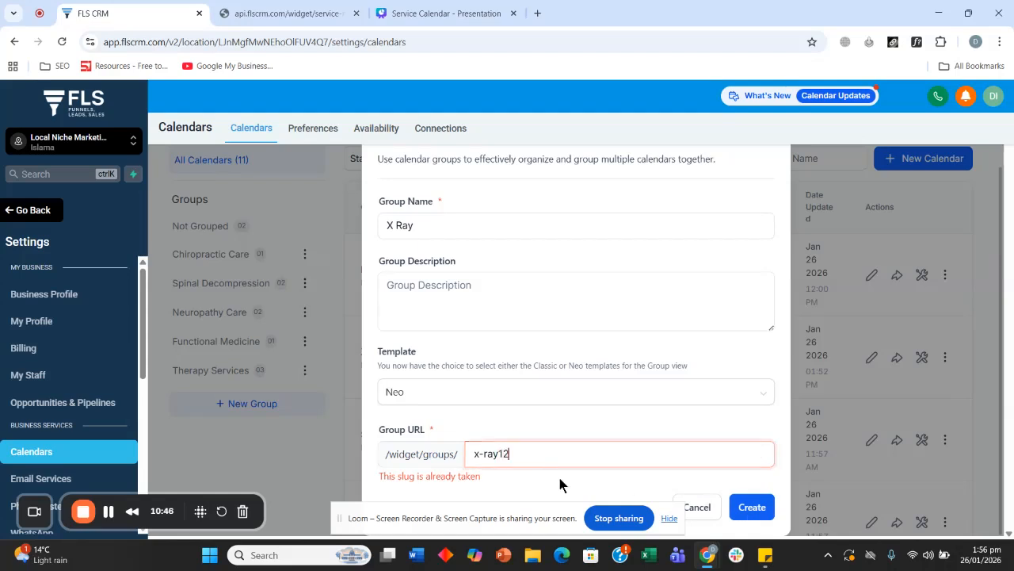
pyautogui.click(660, 414)
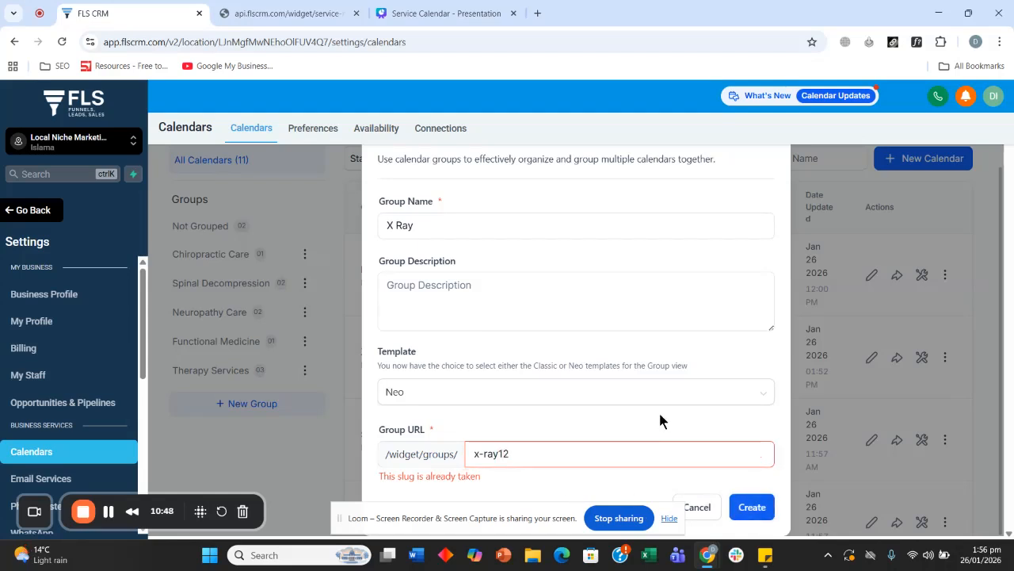
pyautogui.click(553, 456)
pyautogui.write('22')
pyautogui.click(749, 507)
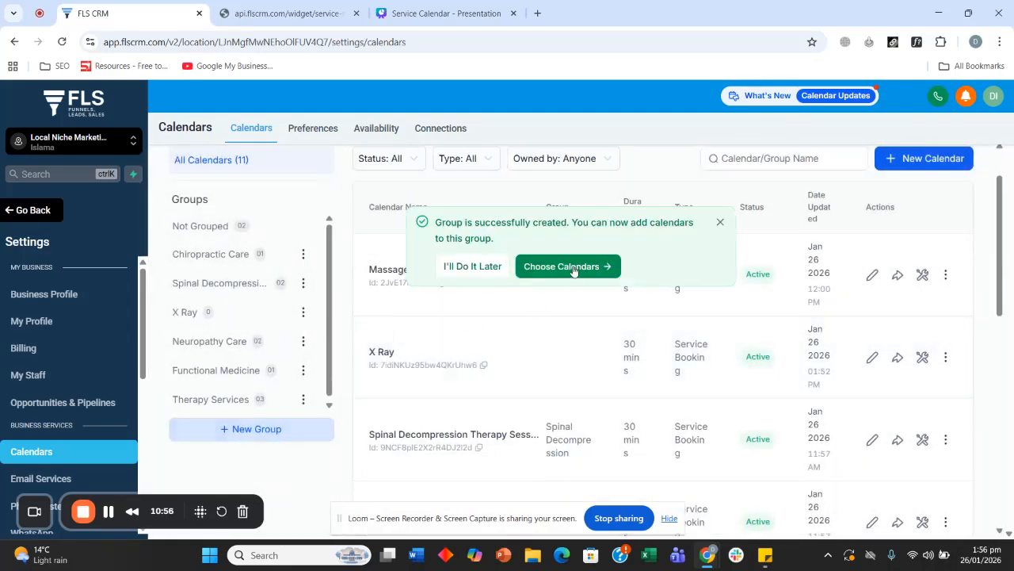
# - Add the X Ray calendar to the new X Ray group and confirm
pyautogui.click(573, 268)
pyautogui.click(521, 358)
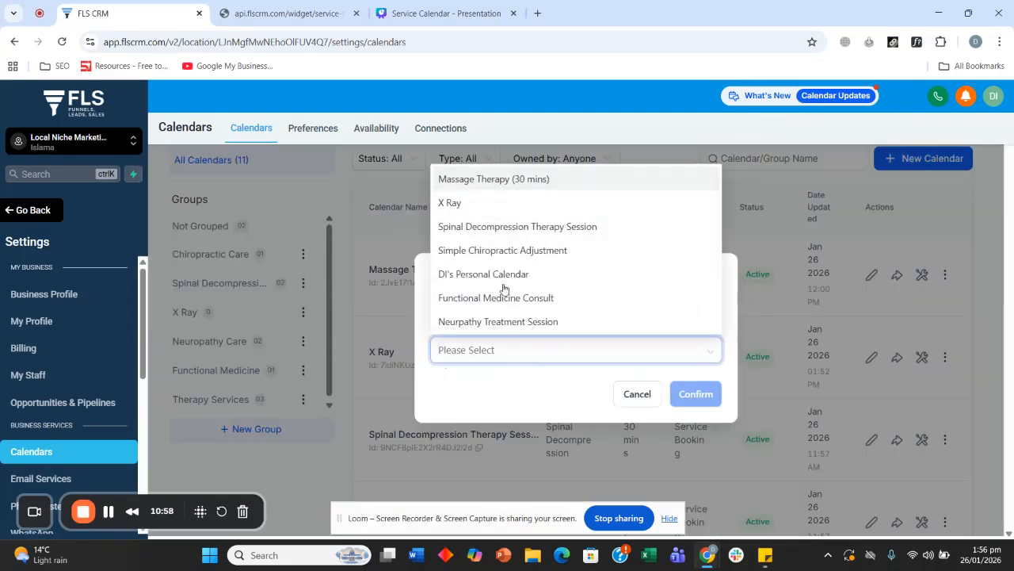
pyautogui.click(470, 207)
pyautogui.click(697, 394)
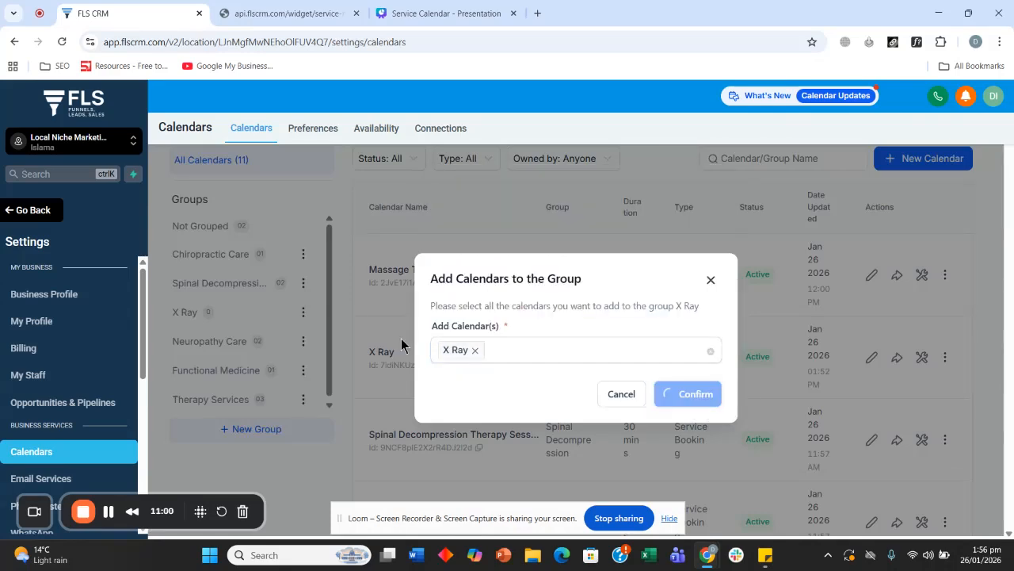
# - Open the XYZ Wellness Care service menu for editing and include the X Ray group in its selected services
pyautogui.scroll(1, 319, 321)
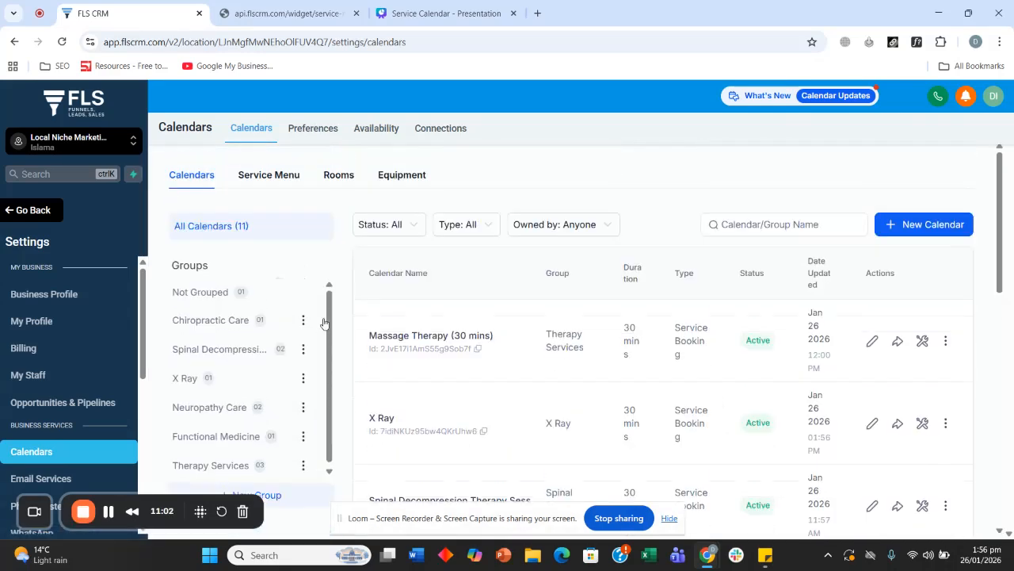
pyautogui.click(264, 185)
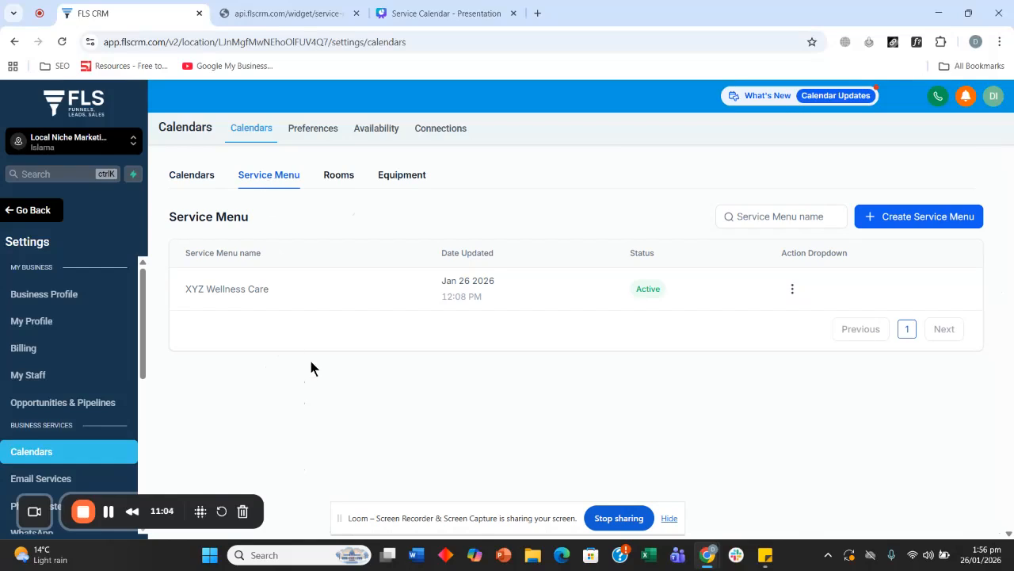
pyautogui.click(792, 289)
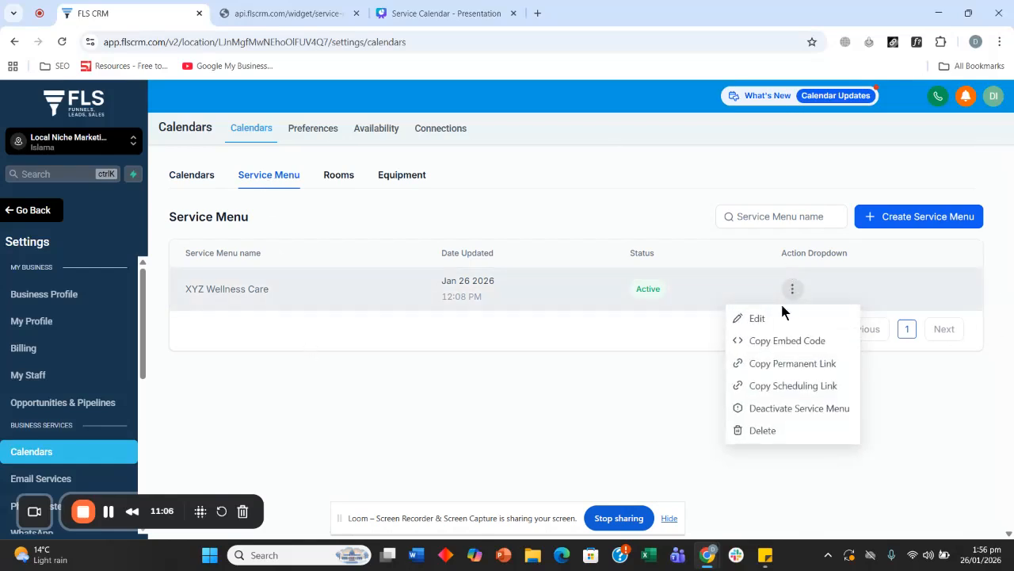
pyautogui.click(782, 319)
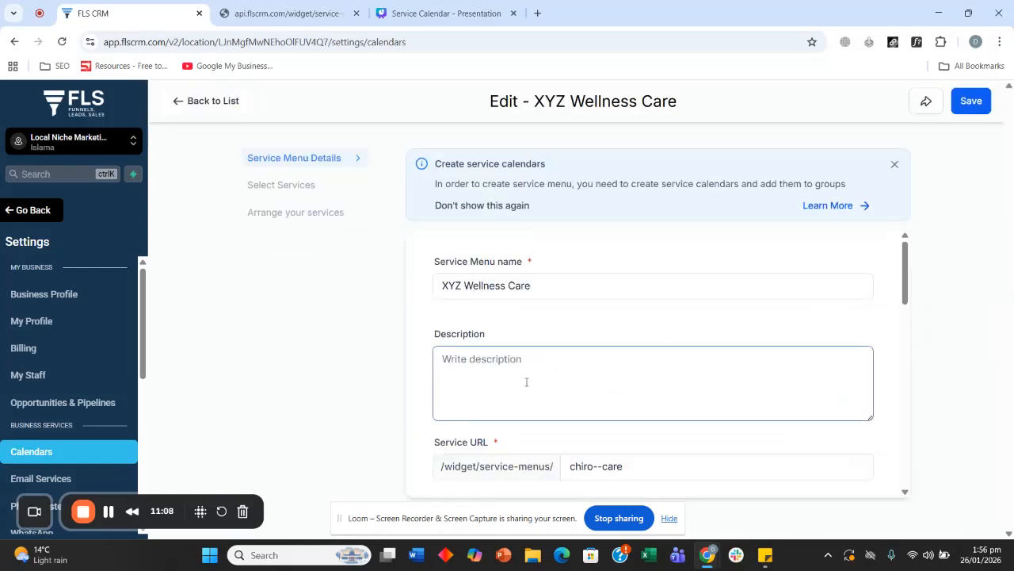
pyautogui.click(335, 190)
pyautogui.scroll(-3, 646, 309)
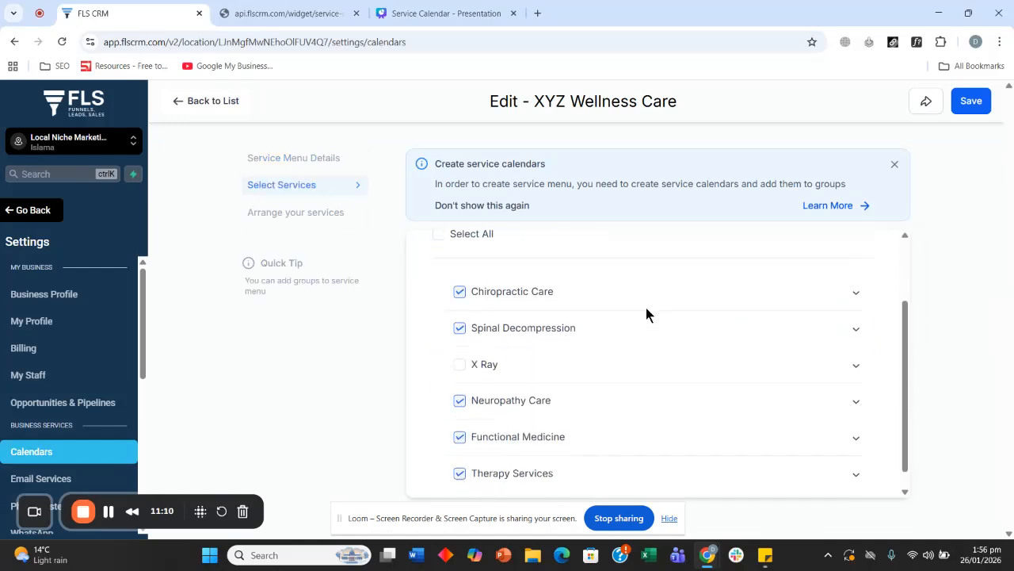
pyautogui.click(461, 346)
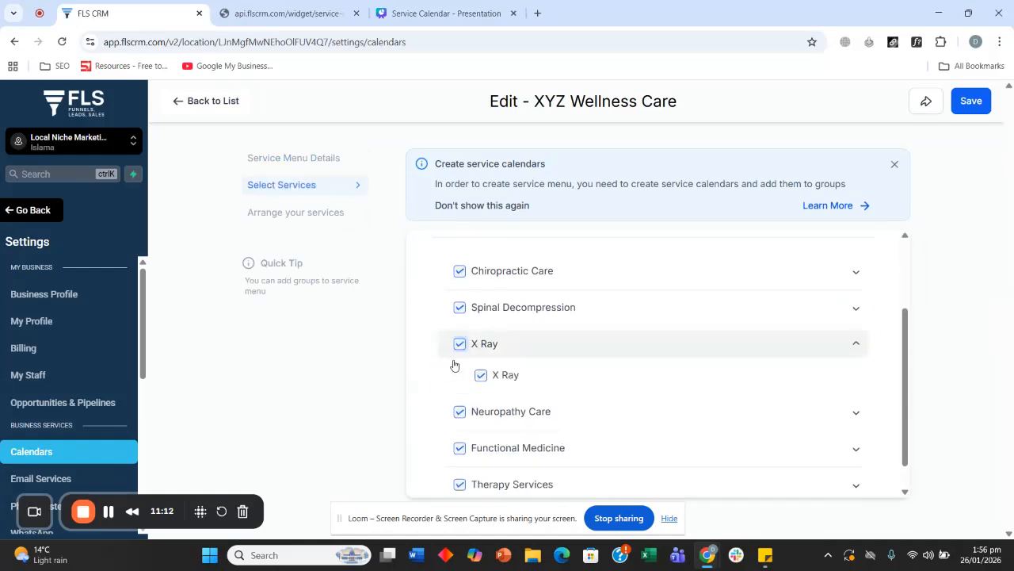
pyautogui.click(855, 345)
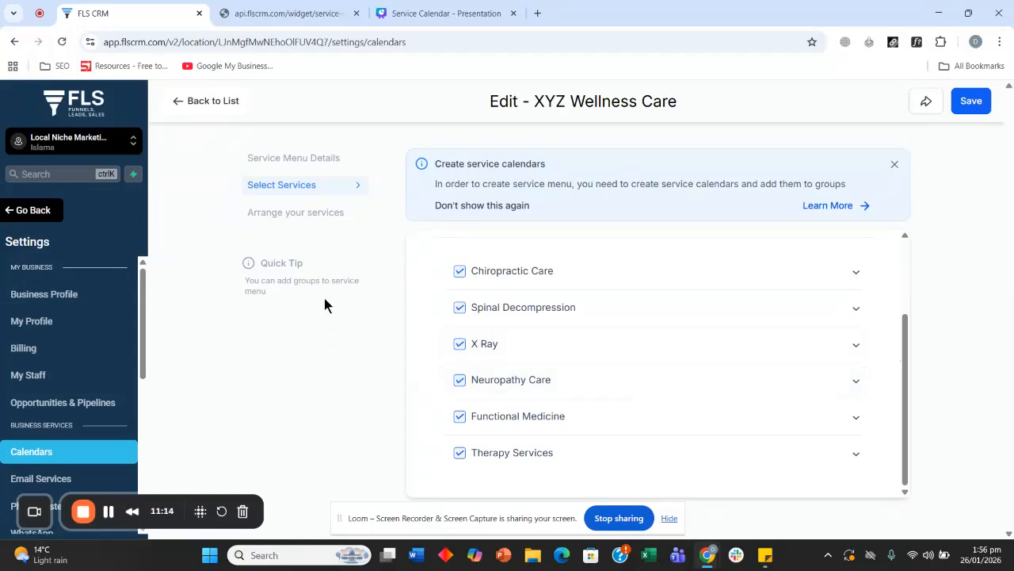
# - Arrange the services as Chiropractic Care, X Ray, Neuropathy Care, Spinal Decompression, Functional Medicine, Therapy Services, and save the service menu
pyautogui.click(304, 212)
pyautogui.moveTo(460, 450); pyautogui.dragTo(464, 349)
pyautogui.moveTo(466, 276); pyautogui.dragTo(470, 311)
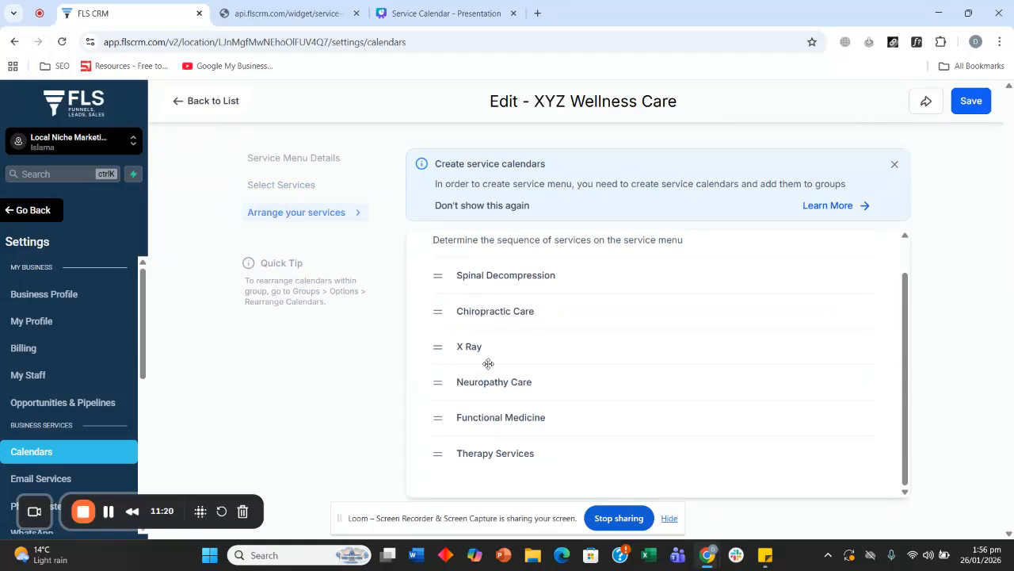
pyautogui.moveTo(502, 282); pyautogui.dragTo(507, 385)
pyautogui.click(980, 108)
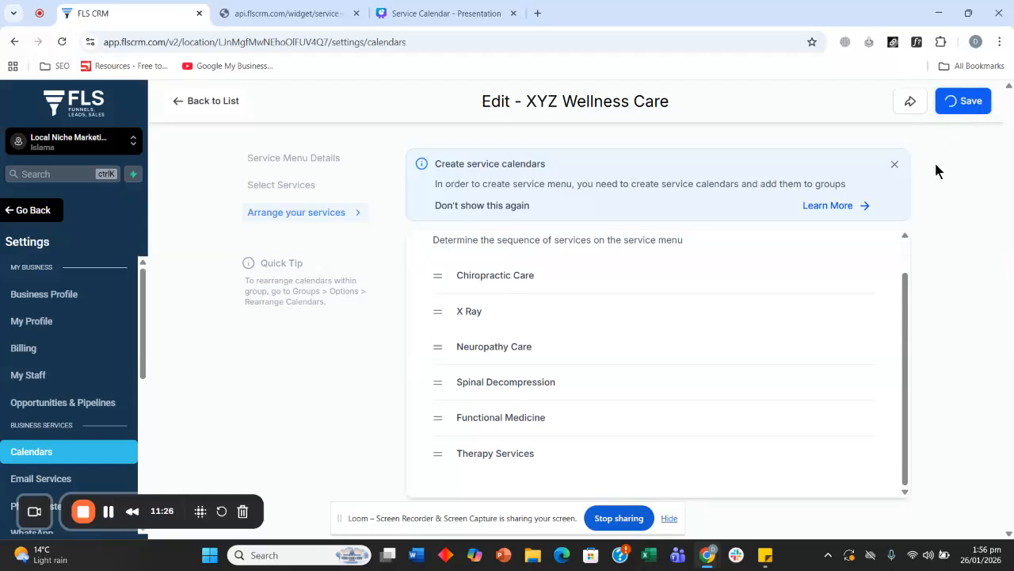
# - Reload the public XYZ Wellness Care booking page and start booking the X Ray service
pyautogui.click(272, 13)
pyautogui.click(62, 41)
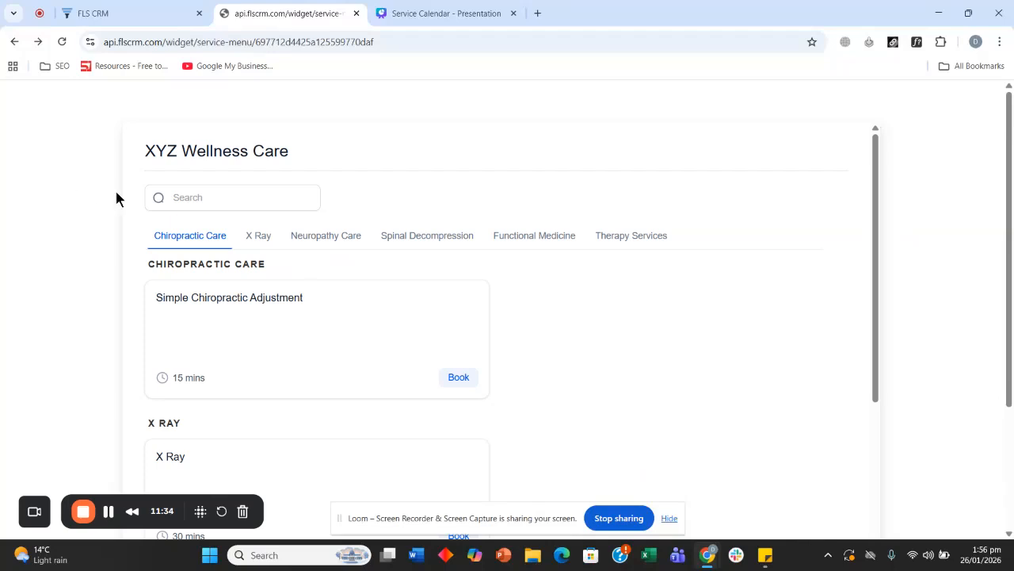
pyautogui.click(246, 236)
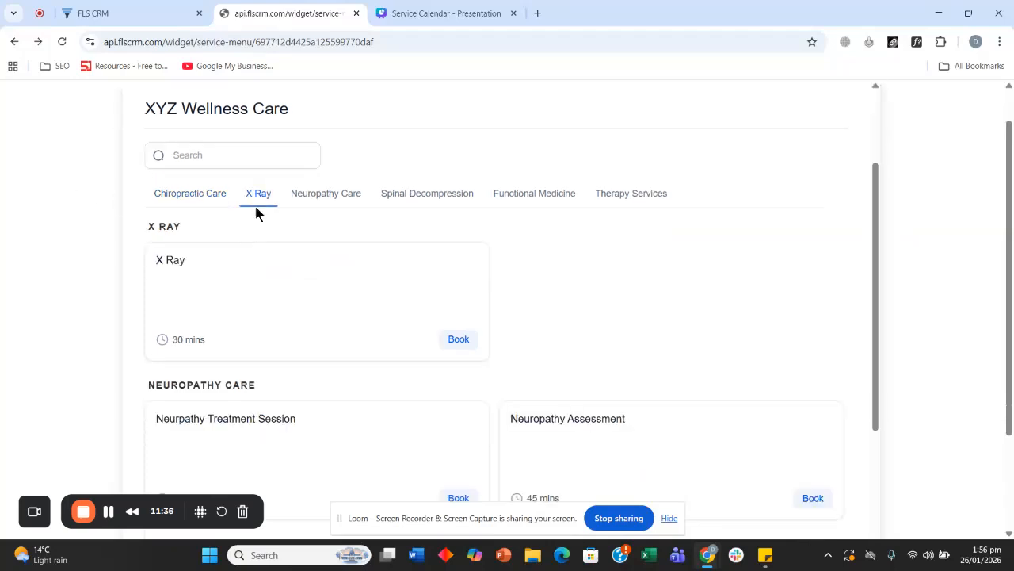
pyautogui.click(466, 342)
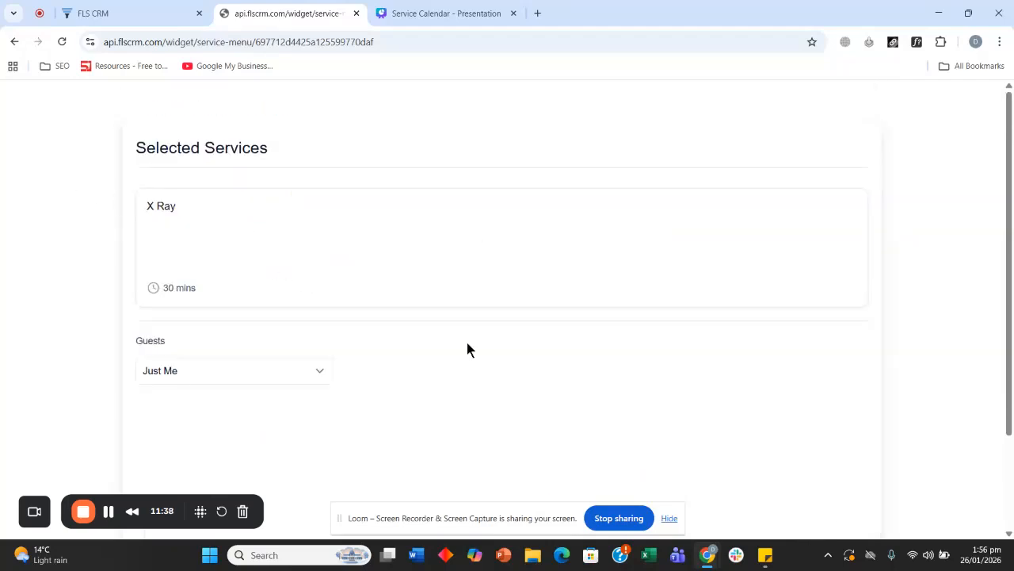
# - Try to continue the X Ray booking with guests set to 2 People, and set guests back to Just Me
pyautogui.scroll(-2, 113, 245)
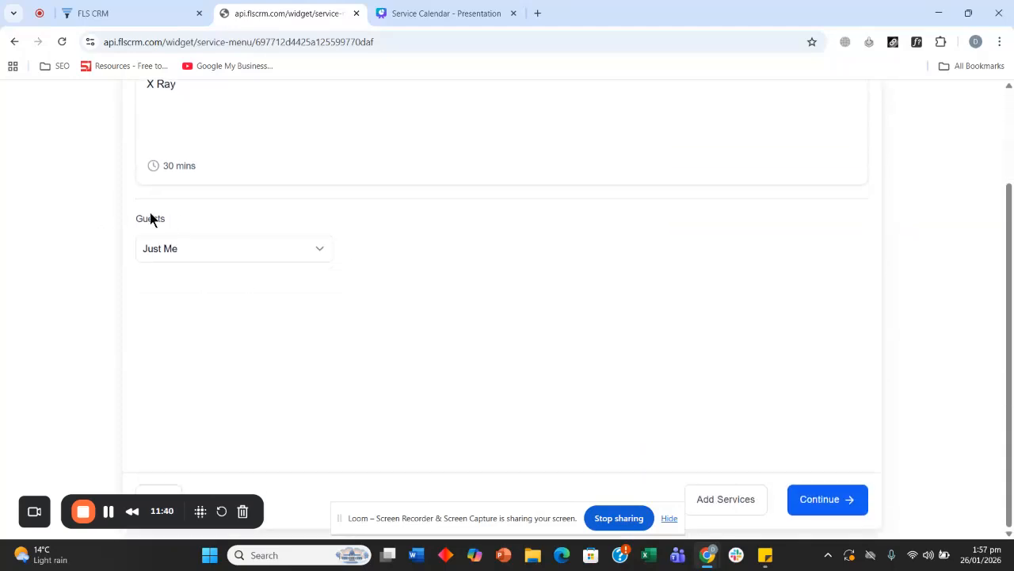
pyautogui.click(202, 246)
pyautogui.click(165, 308)
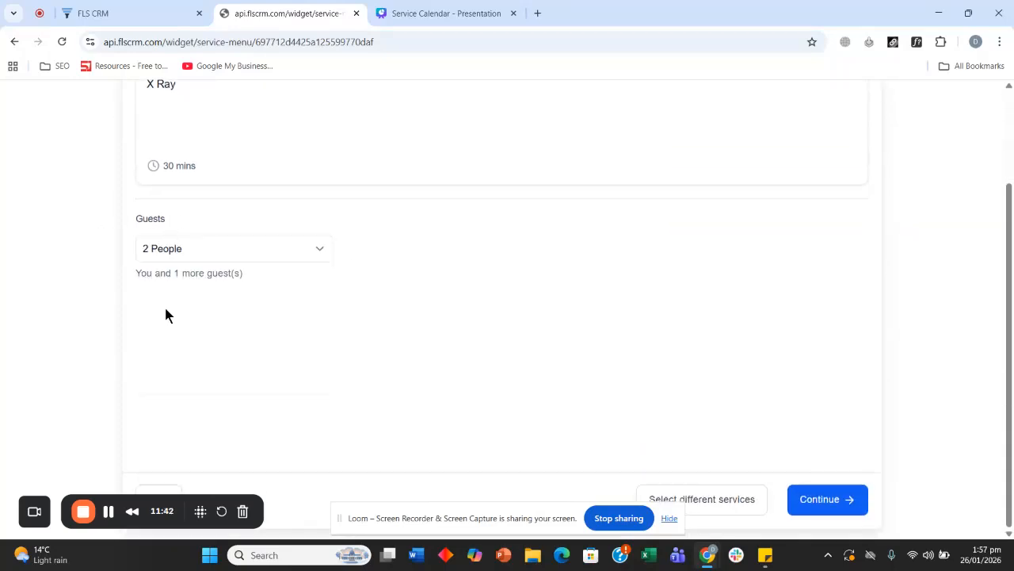
pyautogui.click(830, 499)
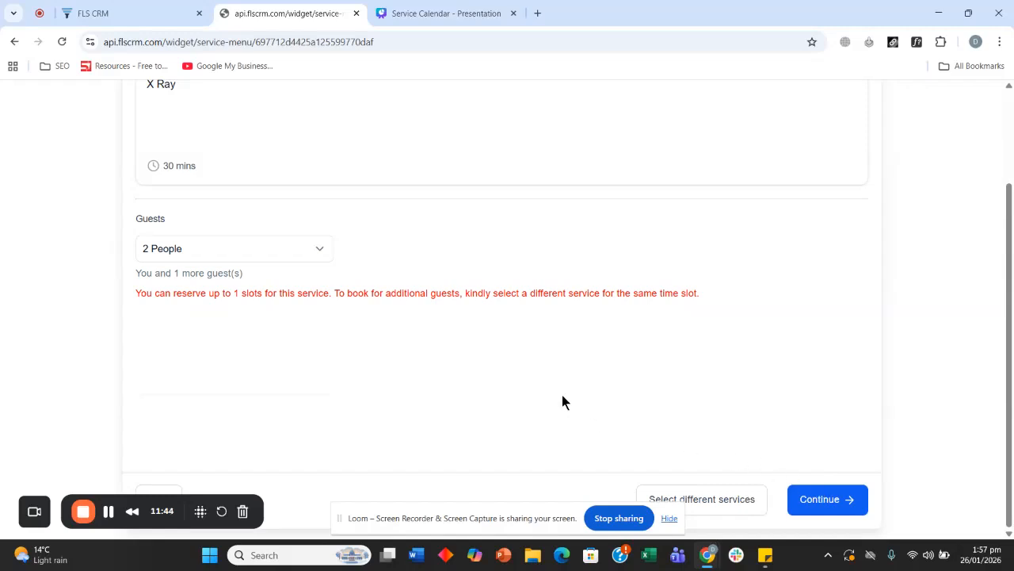
pyautogui.click(307, 256)
pyautogui.click(228, 285)
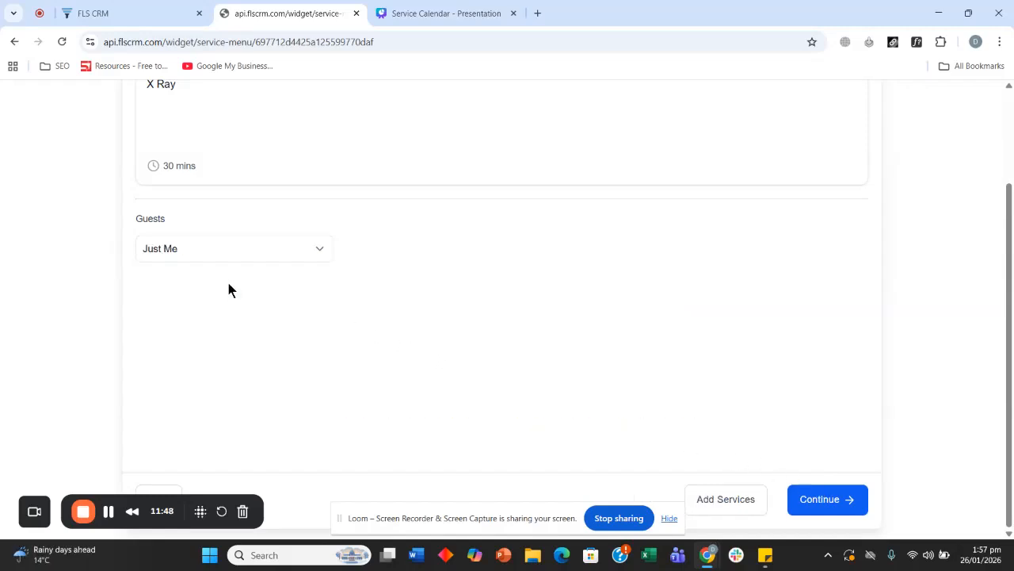
# - Add the Gen + Spinal Decompression Consultation as a second service alongside the X Ray booking
pyautogui.click(729, 498)
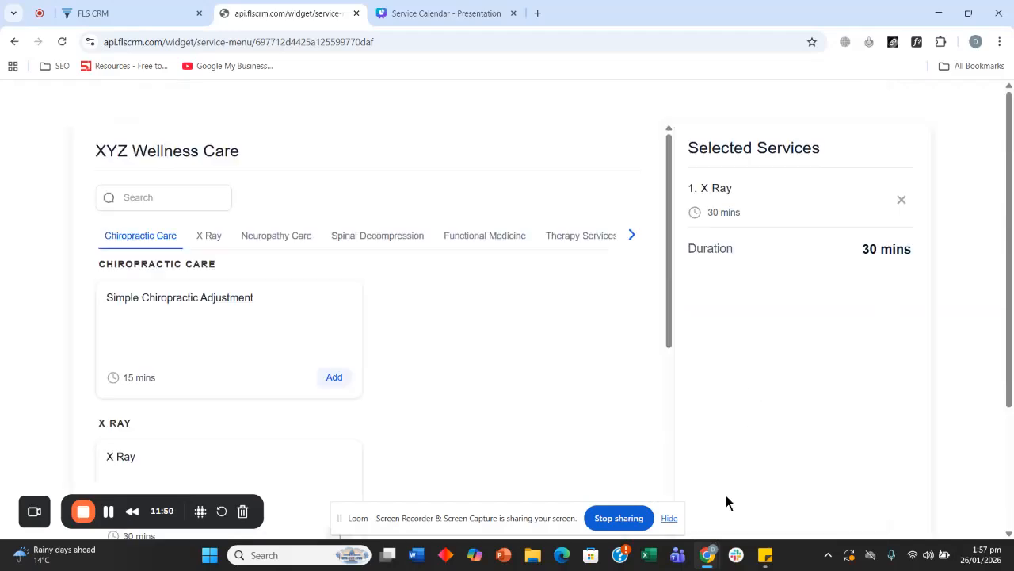
pyautogui.scroll(-2, 198, 341)
pyautogui.scroll(2, 290, 354)
pyautogui.scroll(-2, 504, 329)
pyautogui.scroll(-3, 471, 340)
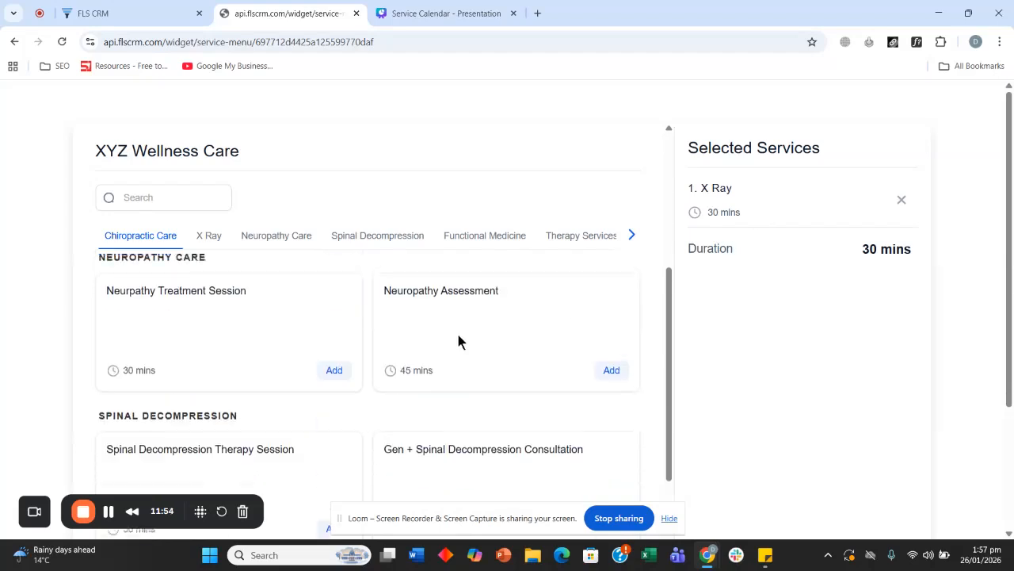
pyautogui.scroll(-1, 430, 361)
pyautogui.scroll(-2, 430, 363)
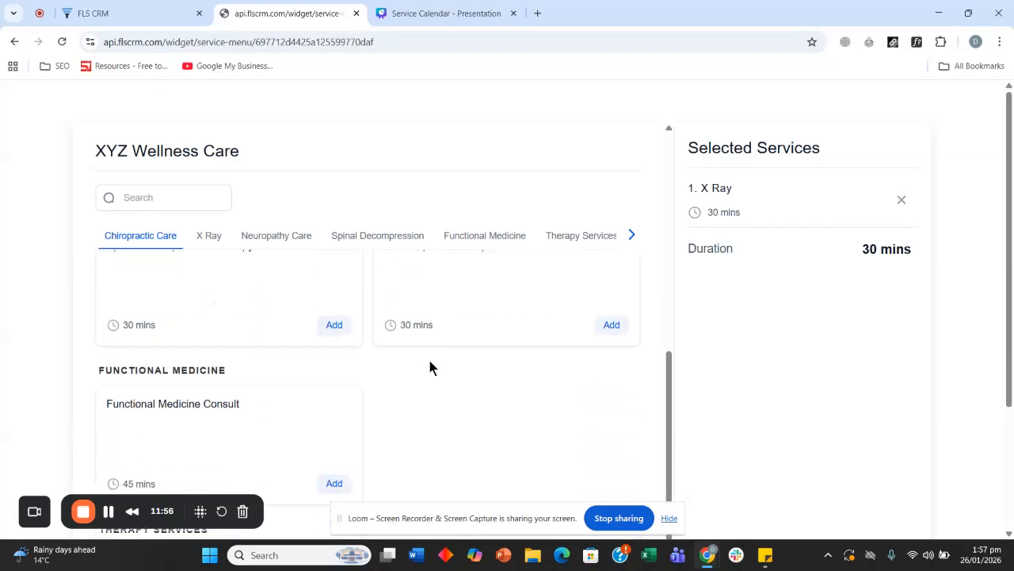
pyautogui.click(609, 325)
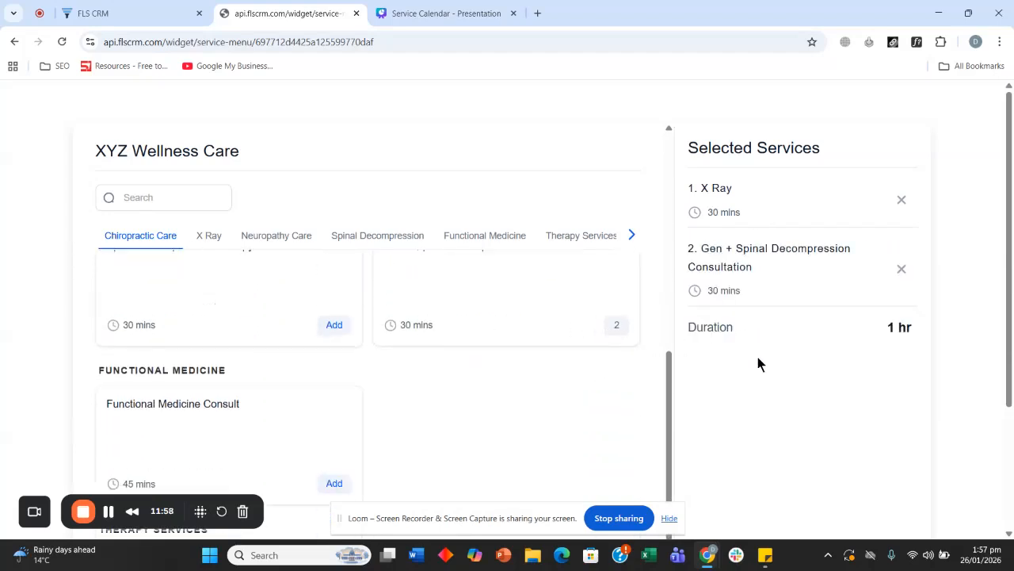
# - Continue the booking with the X Ray and Gen + Spinal Decompression Consultation services selected
pyautogui.scroll(-2, 407, 309)
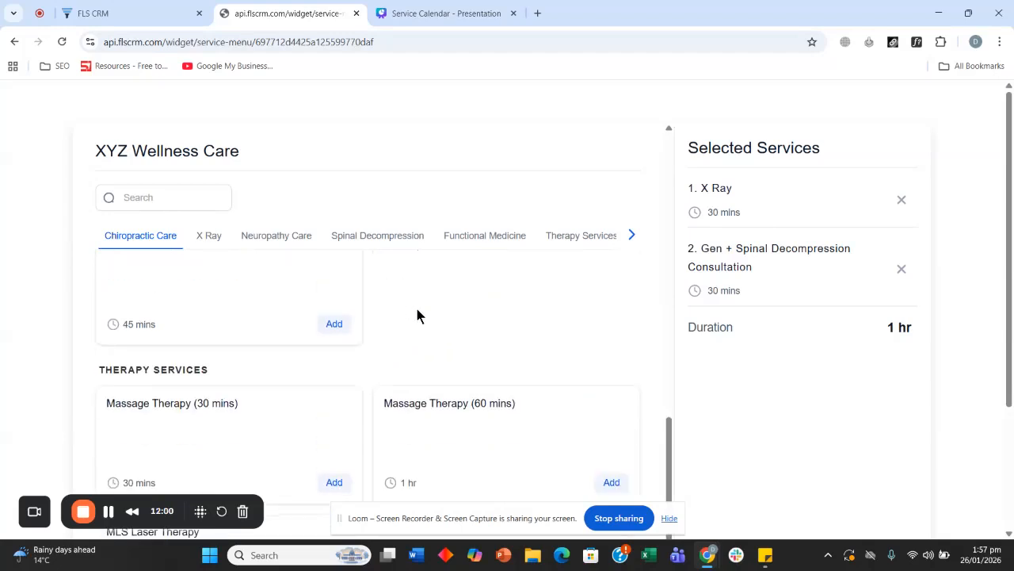
pyautogui.scroll(-2, 536, 333)
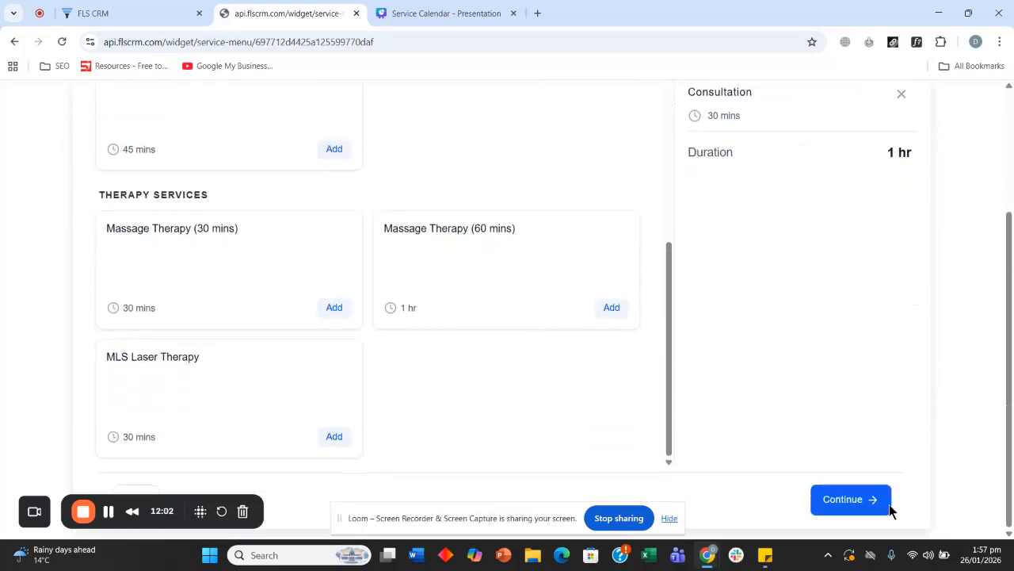
pyautogui.click(886, 508)
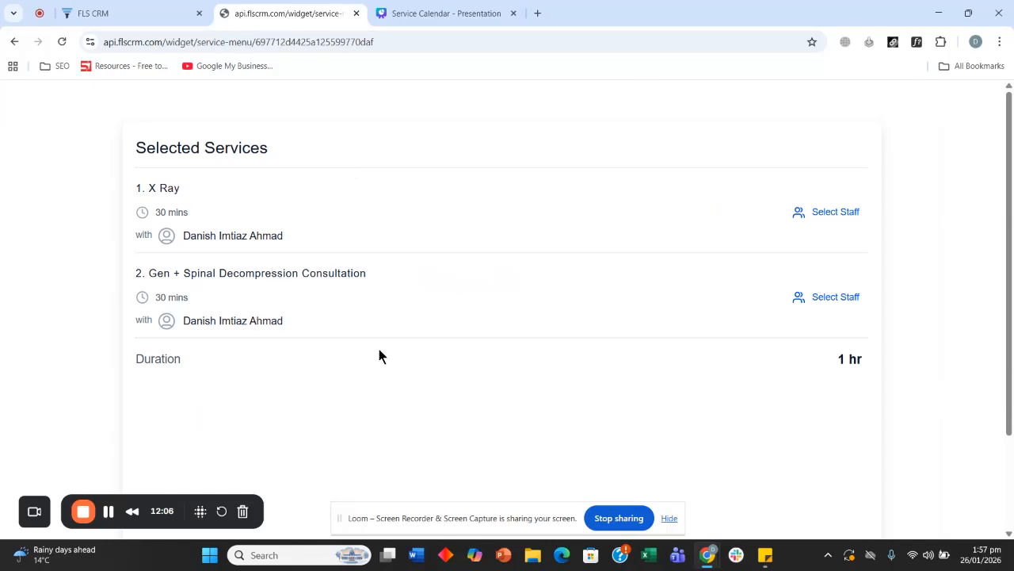
# - Check which staff can be selected for the X Ray service, and return to the selected services
pyautogui.click(821, 213)
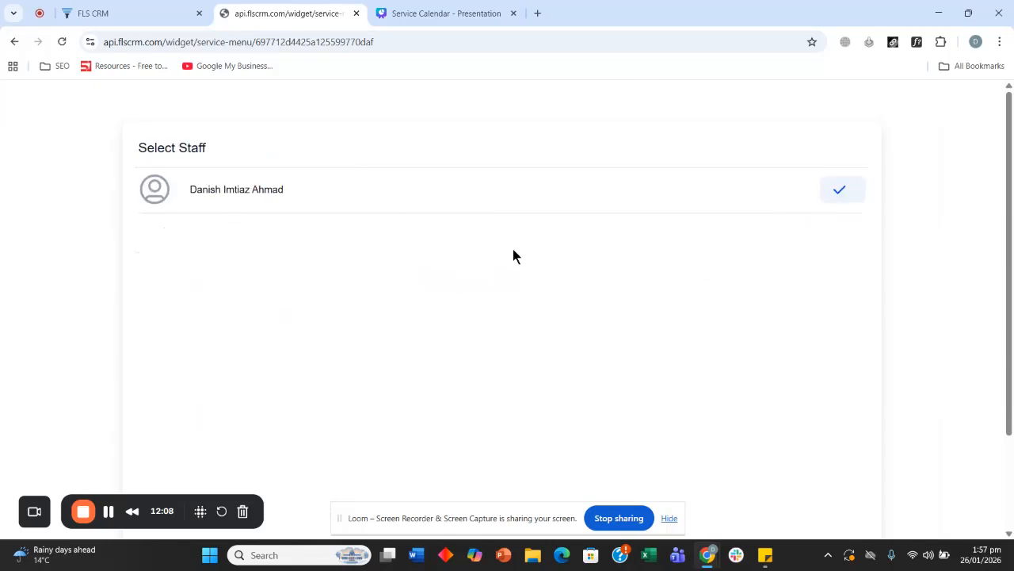
pyautogui.scroll(-2, 638, 290)
pyautogui.scroll(2, 626, 286)
pyautogui.scroll(-2, 619, 294)
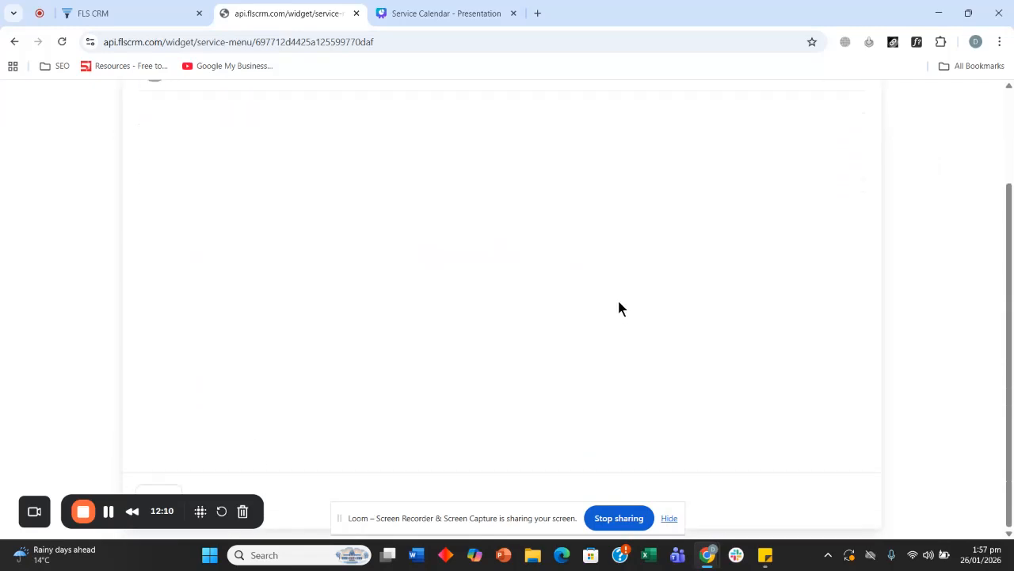
pyautogui.moveTo(512, 499); pyautogui.dragTo(674, 162)
pyautogui.moveTo(89, 523); pyautogui.dragTo(88, 366)
pyautogui.click(145, 502)
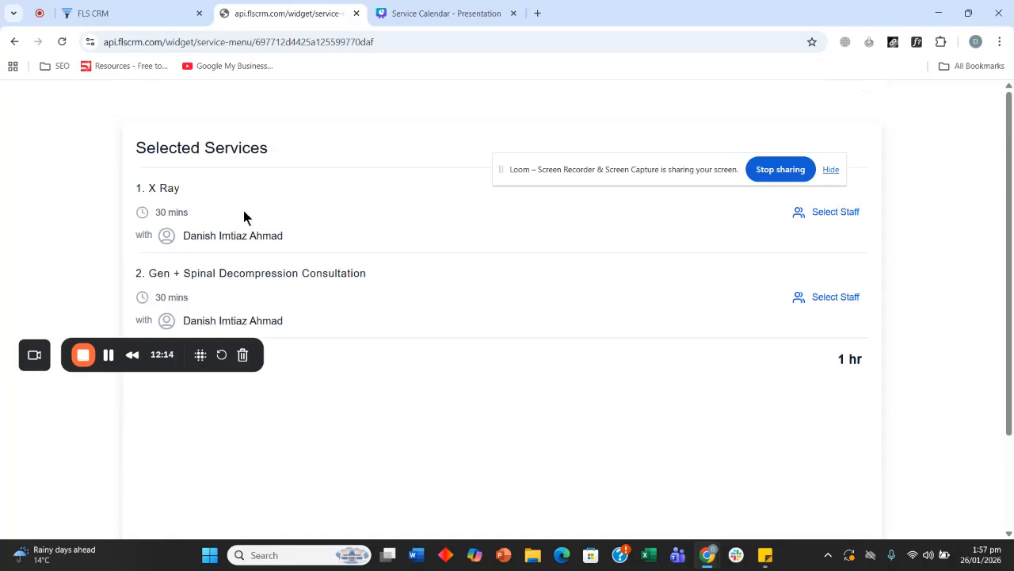
# - Confirm both services with their assigned staff, and continue to the customer information form with the 6:00 PM slot on January 26, 2026
pyautogui.scroll(-2, 446, 290)
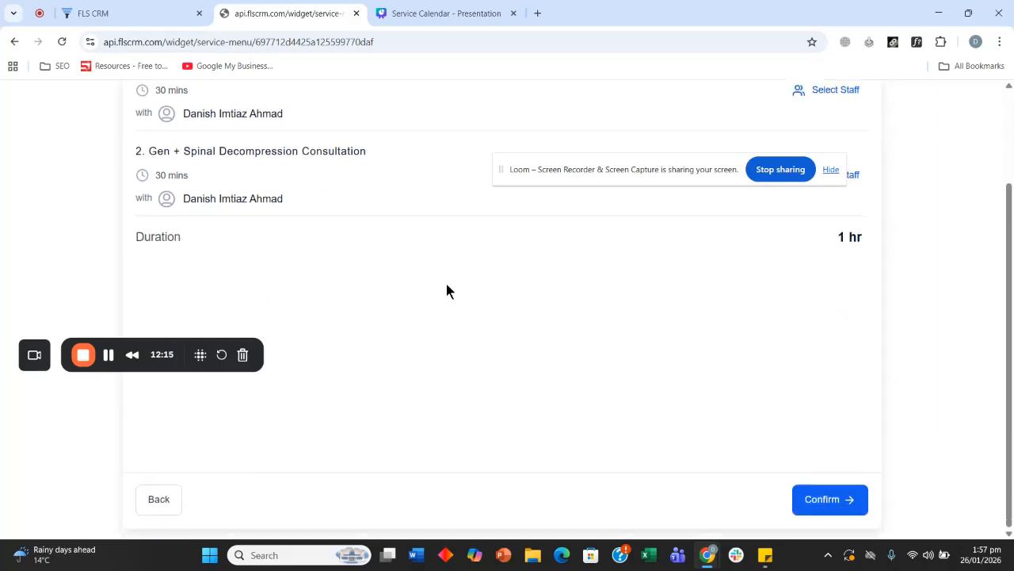
pyautogui.click(824, 505)
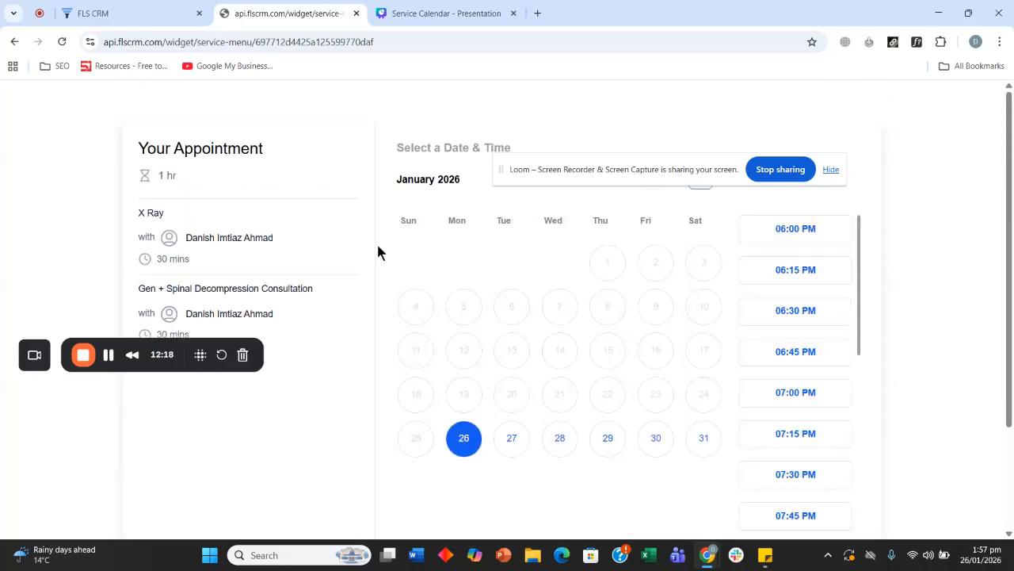
pyautogui.scroll(-2, 378, 248)
pyautogui.scroll(2, 651, 356)
pyautogui.scroll(-1, 465, 305)
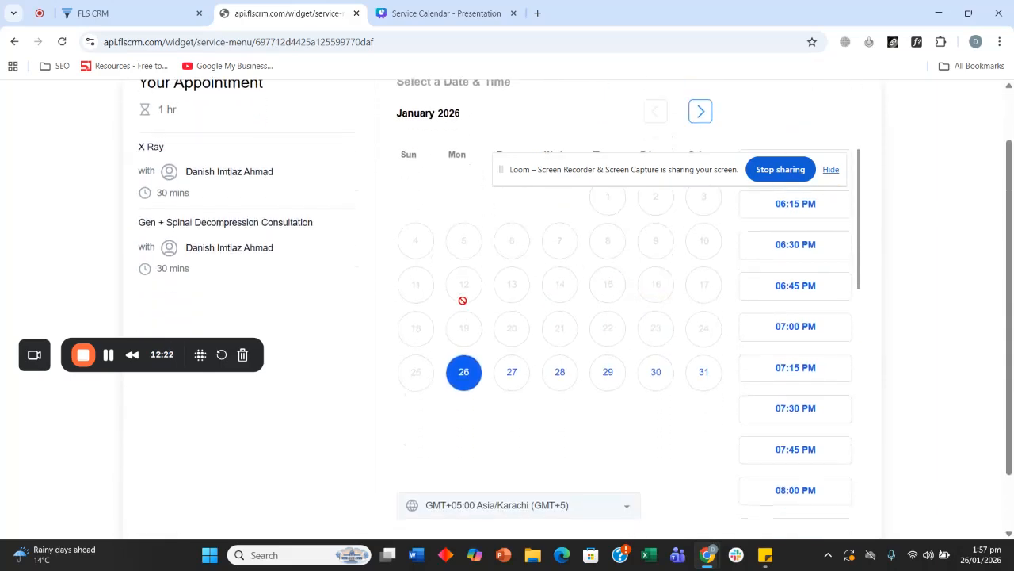
pyautogui.scroll(-1, 462, 301)
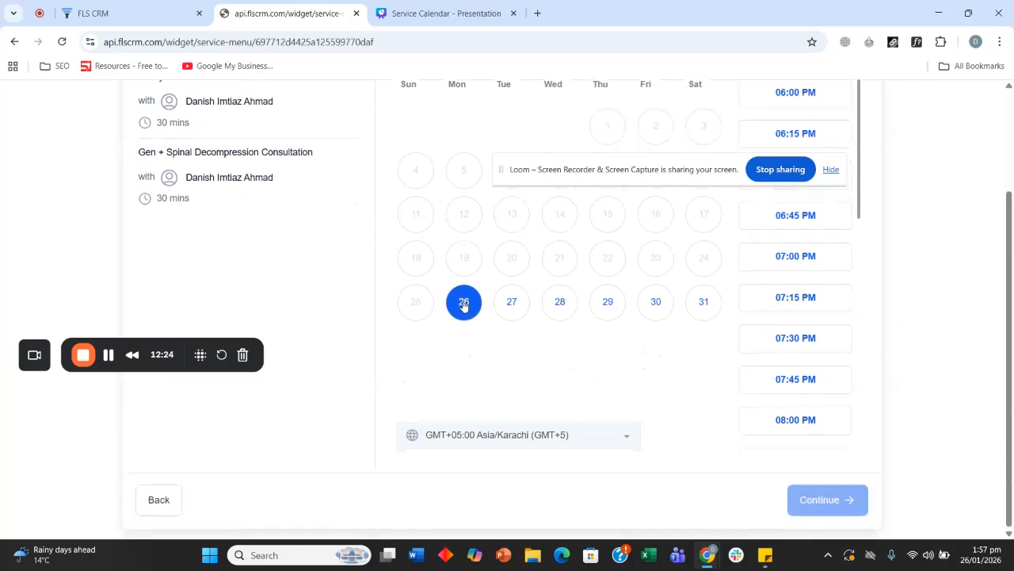
pyautogui.click(797, 99)
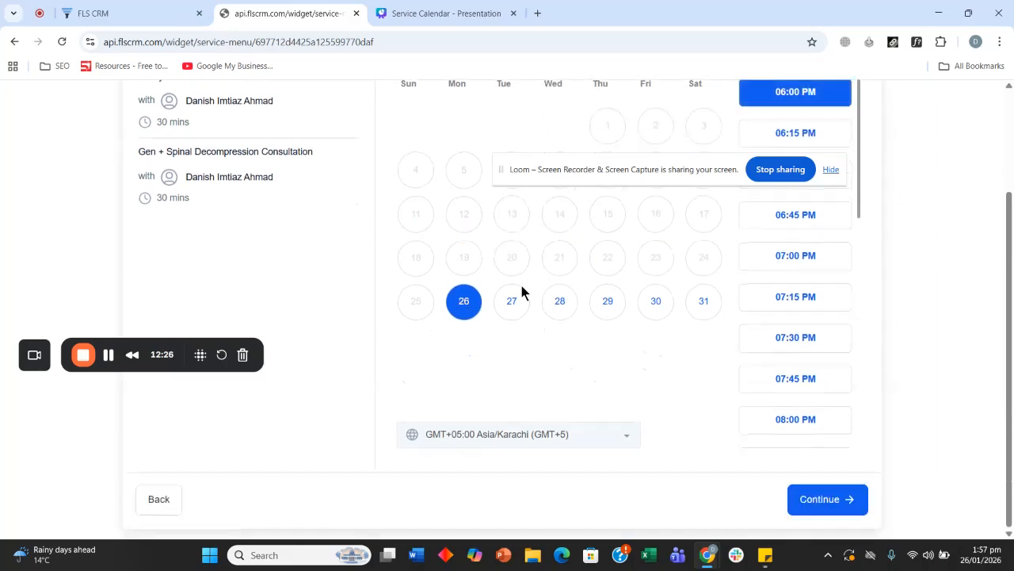
pyautogui.click(826, 497)
pyautogui.scroll(-1, 349, 198)
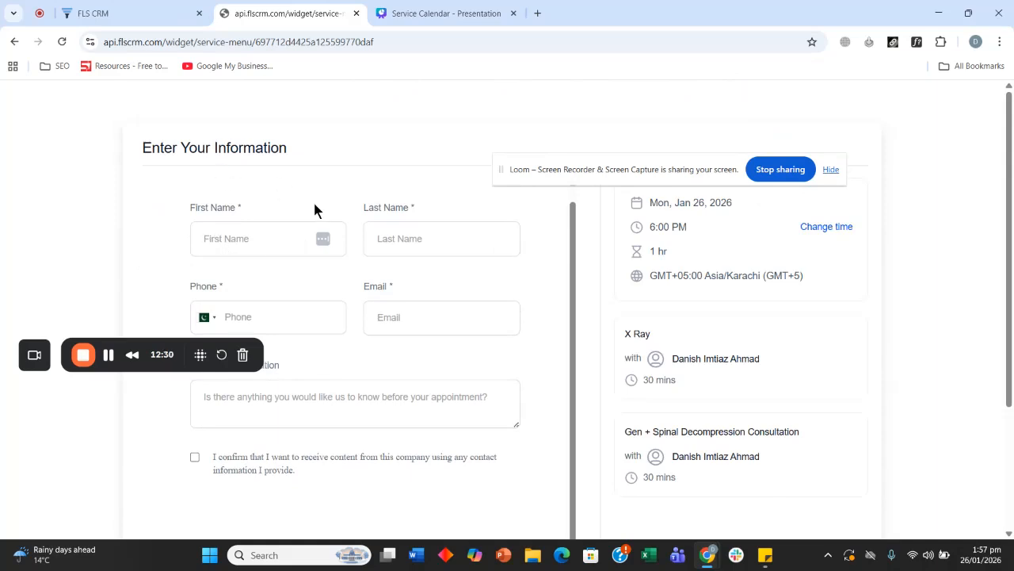
pyautogui.scroll(-3, 653, 354)
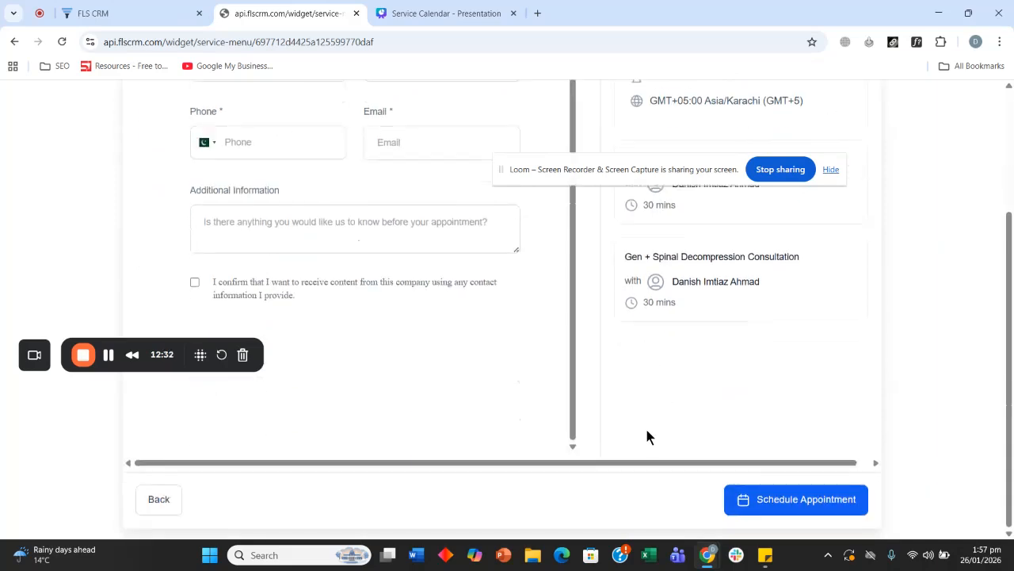